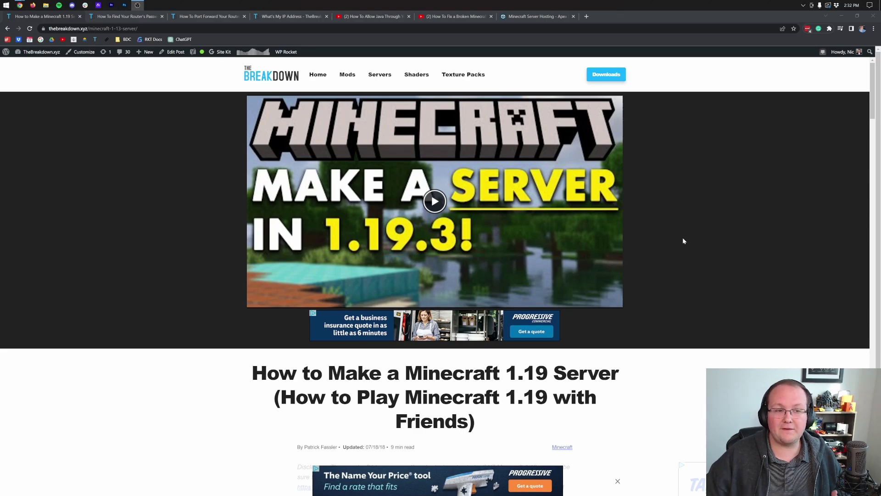
{"action": "left_click", "coordinate": [540, 17]}
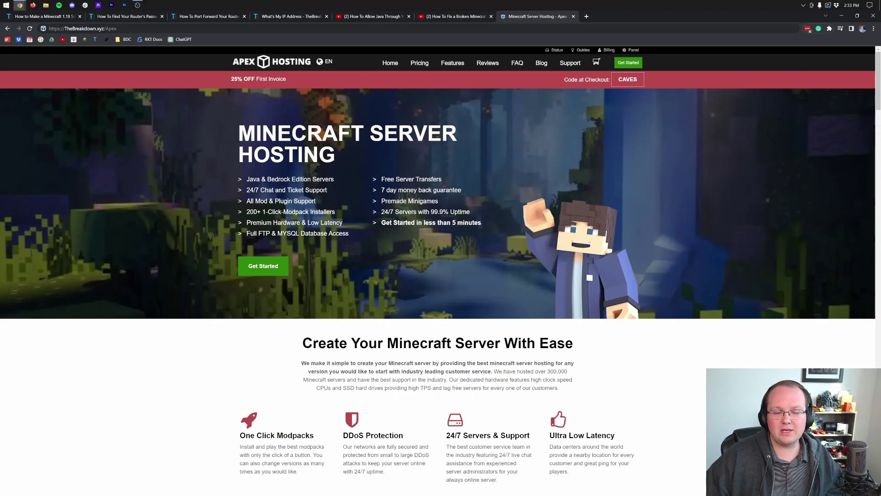
Open the 'How To Find Your Router's Password' article and highlight the 'Check Your Router For A Sticker' heading.
{"action": "left_click", "coordinate": [129, 17]}
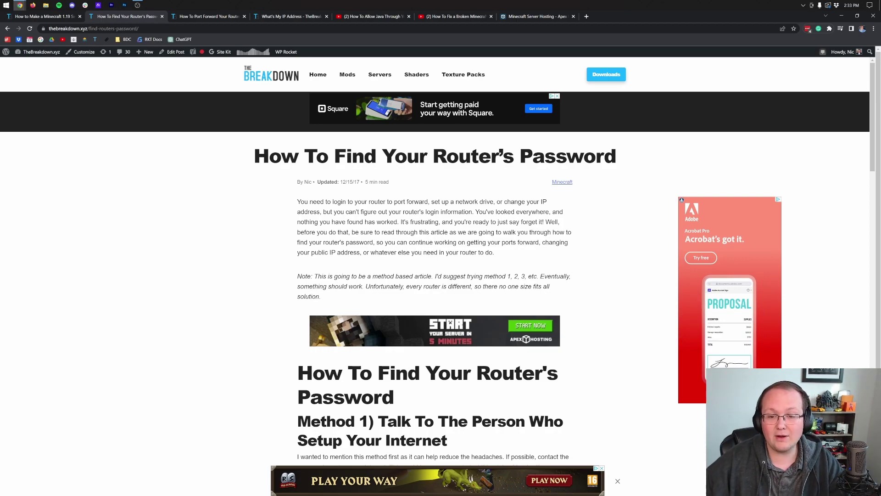
{"action": "scroll", "coordinate": [390, 175], "scroll_direction": "down", "scroll_amount": 5}
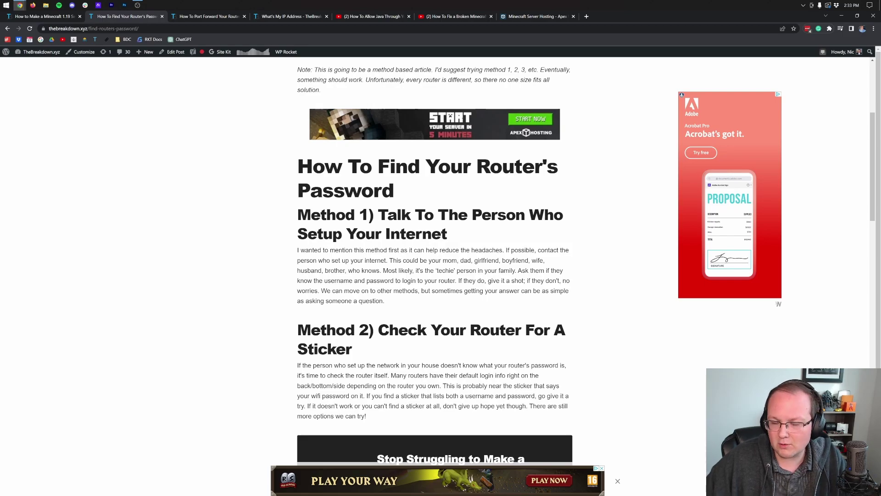
{"action": "left_click_drag", "start_coordinate": [378, 215], "coordinate": [447, 235]}
{"action": "scroll", "coordinate": [476, 239], "scroll_direction": "down", "scroll_amount": 2}
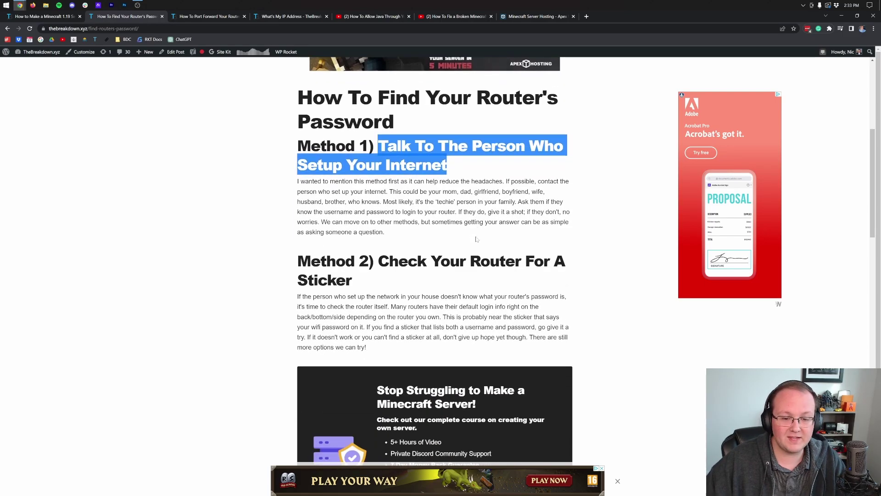
{"action": "left_click_drag", "start_coordinate": [375, 261], "coordinate": [406, 279]}
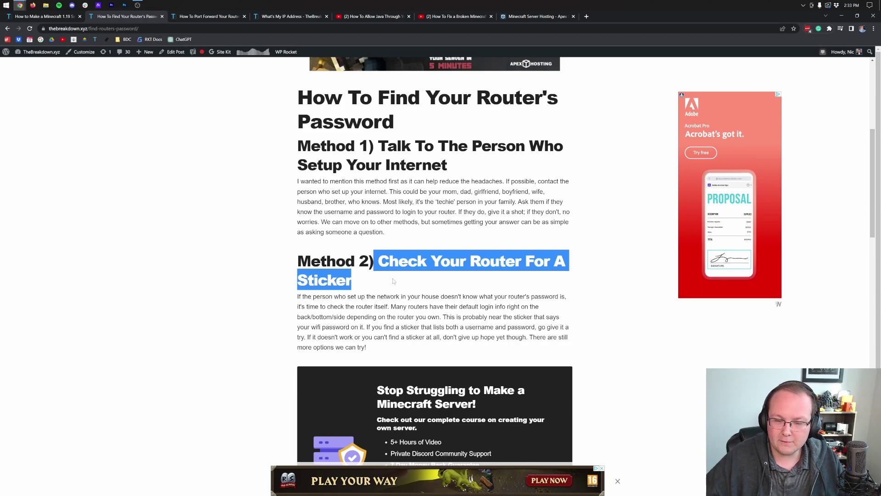
Scroll through the article's remaining methods for finding the router login.
{"action": "scroll", "coordinate": [394, 281], "scroll_direction": "down", "scroll_amount": 7}
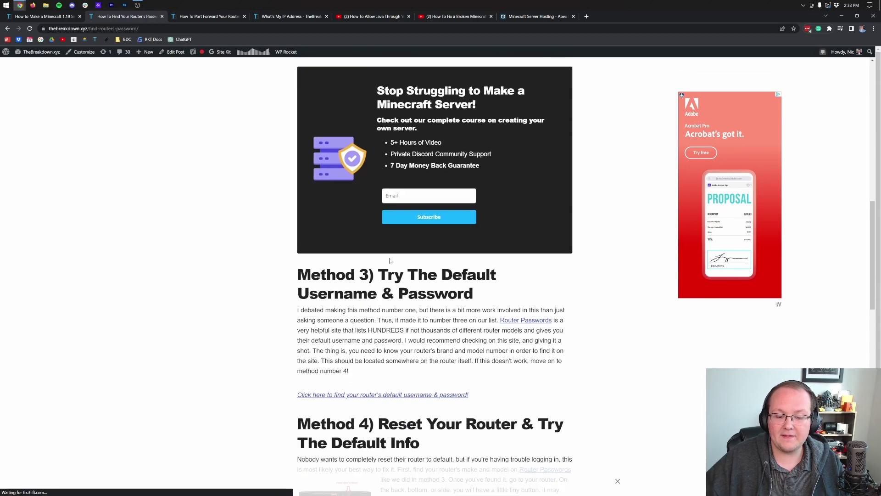
{"action": "scroll", "coordinate": [435, 276], "scroll_direction": "down", "scroll_amount": 1}
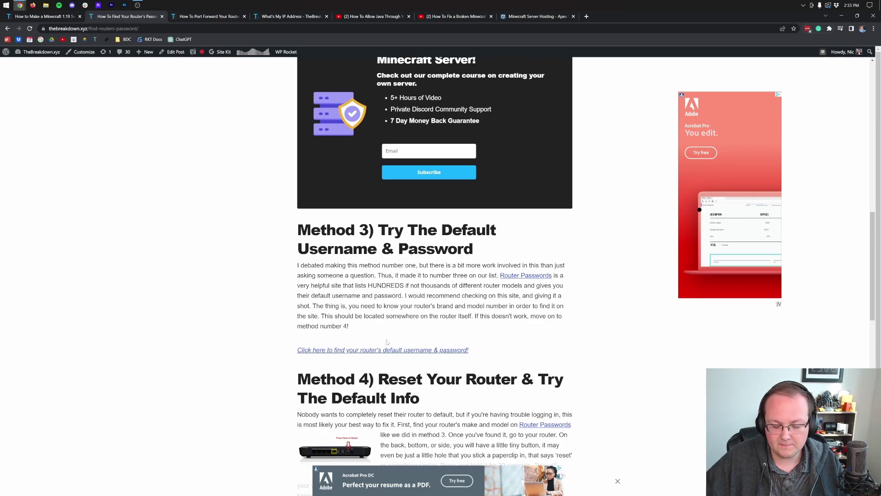
{"action": "scroll", "coordinate": [434, 276], "scroll_direction": "down", "scroll_amount": 3}
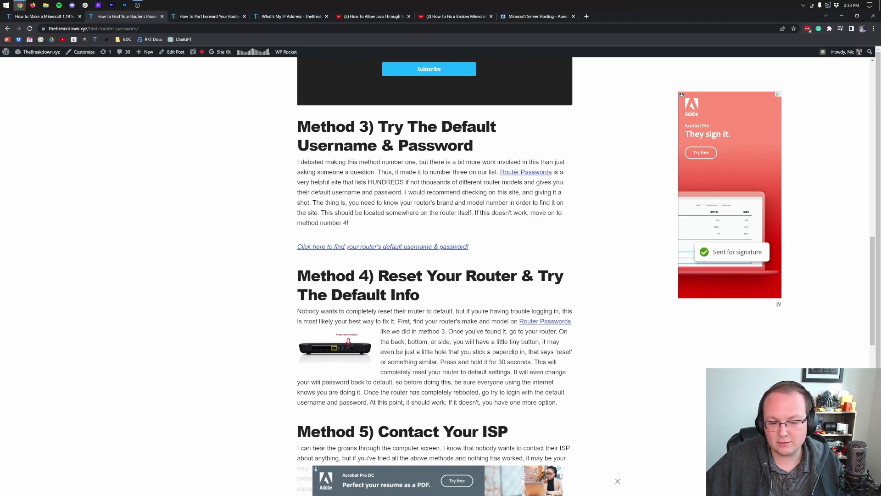
{"action": "scroll", "coordinate": [435, 275], "scroll_direction": "down", "scroll_amount": 4}
{"action": "scroll", "coordinate": [330, 284], "scroll_direction": "up", "scroll_amount": 10}
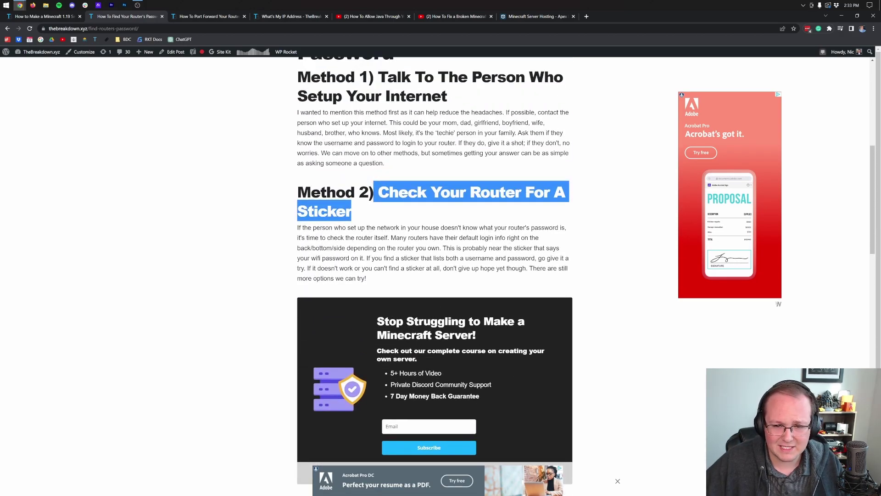
{"action": "scroll", "coordinate": [445, 196], "scroll_direction": "down", "scroll_amount": 2}
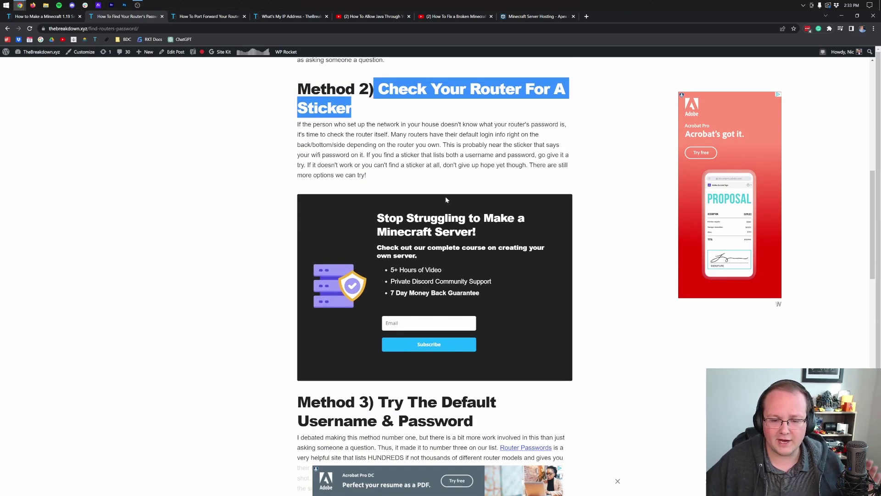
{"action": "scroll", "coordinate": [445, 197], "scroll_direction": "up", "scroll_amount": 3}
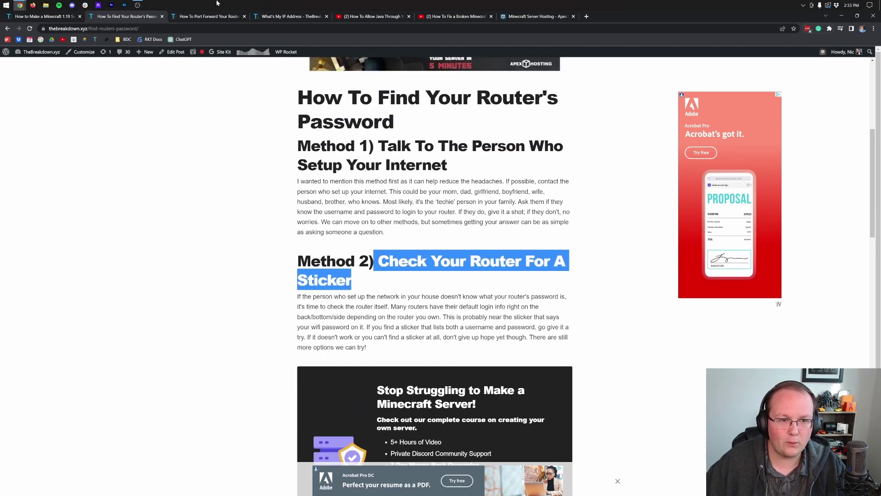
Bring up the port-forward guide, minimise Chrome and launch Command Prompt via a 'cmd' Start search.
{"action": "left_click", "coordinate": [212, 18]}
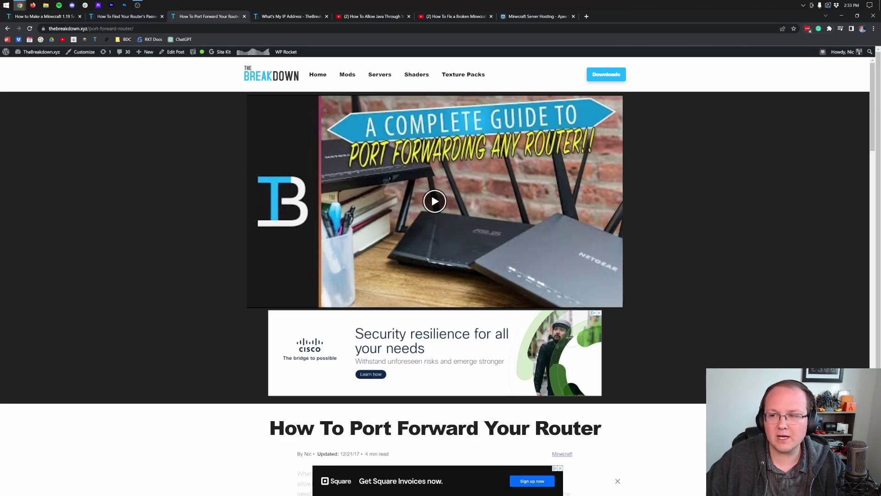
{"action": "key", "text": "super+d"}
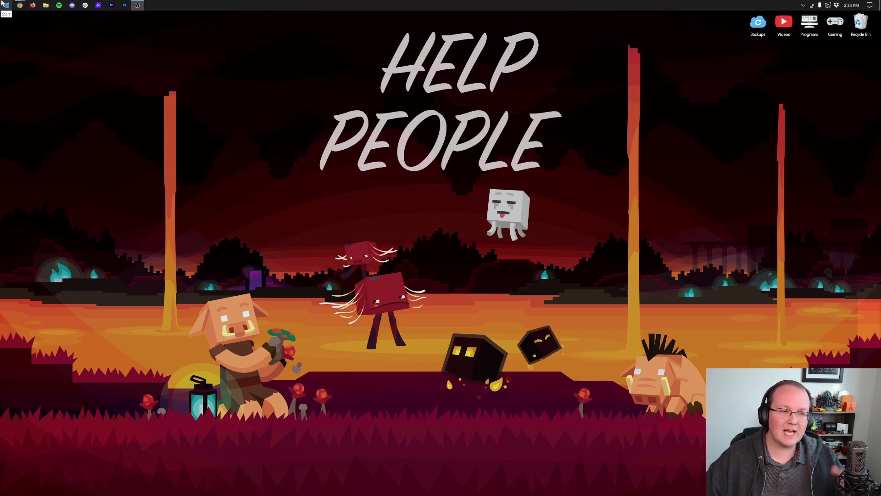
{"action": "left_click", "coordinate": [3, 4]}
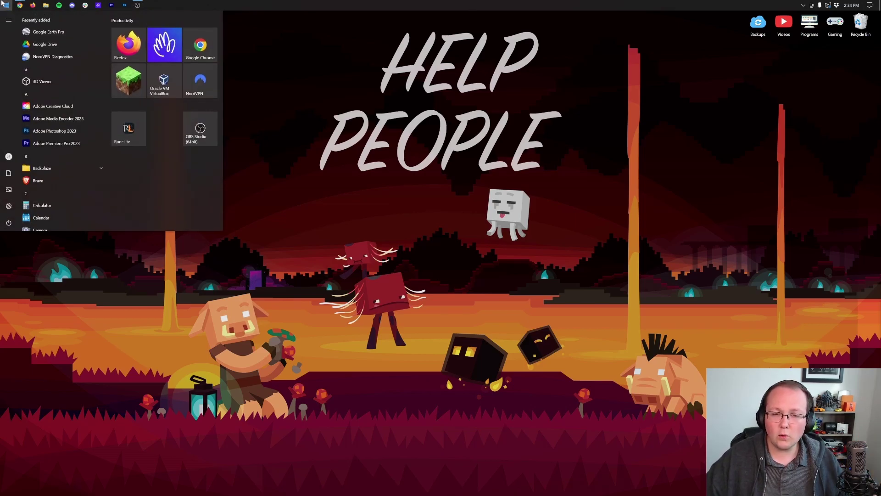
{"action": "left_click", "coordinate": [2, 4]}
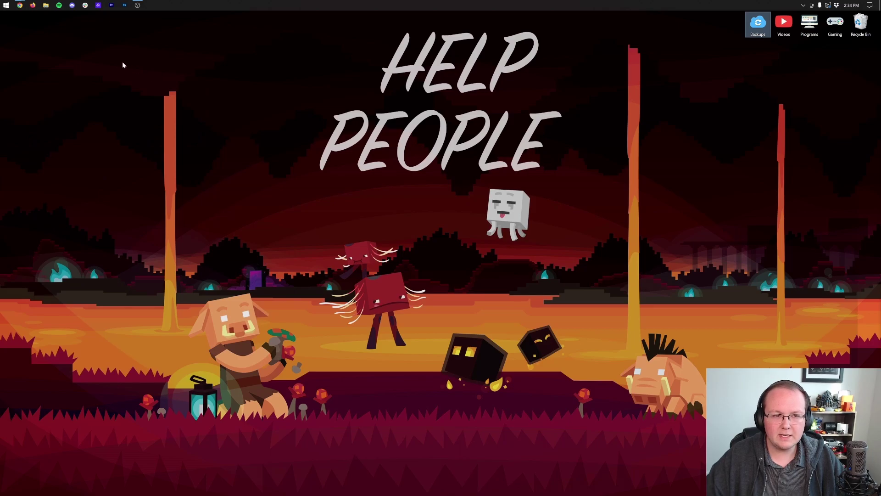
{"action": "left_click", "coordinate": [1, 3]}
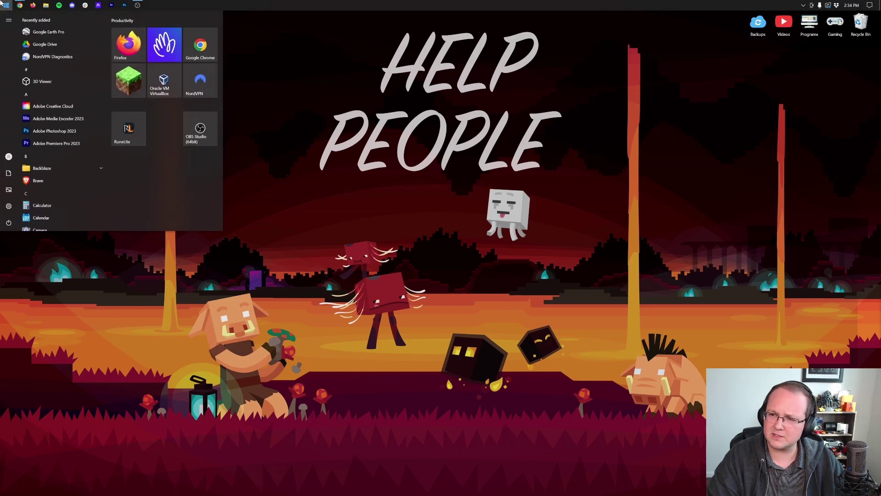
{"action": "type", "text": "cmd"}
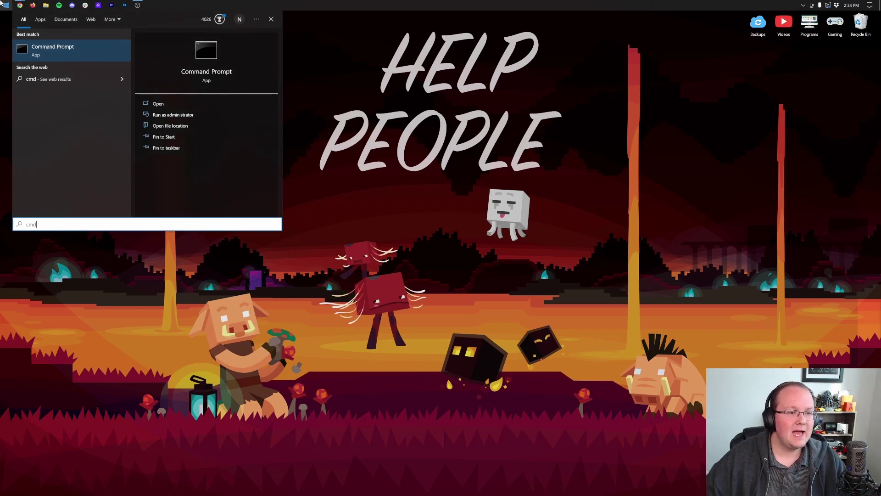
{"action": "left_click", "coordinate": [50, 53]}
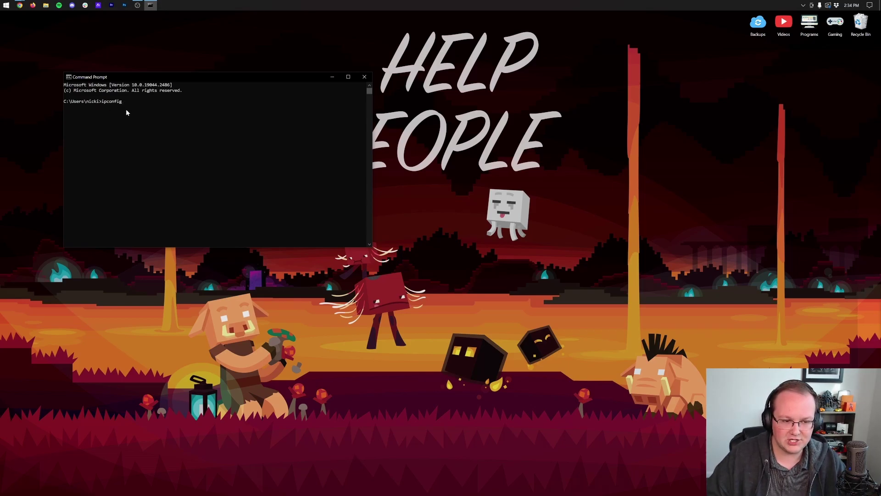
Run ipconfig to reveal IPv4 192.168.1.16 and default gateway 192.168.1.1.
{"action": "key", "text": "Return"}
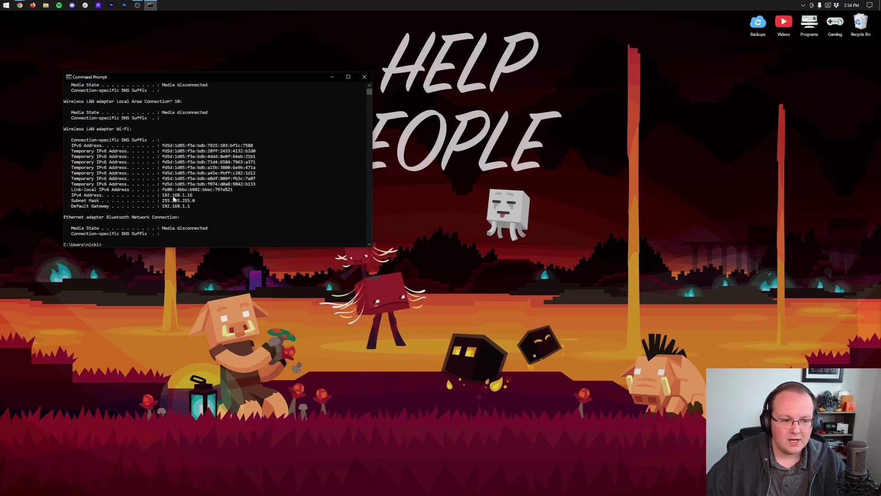
Open Notepad beside Command Prompt and note 'IPv4: 192.168.1.16' and a 'Default Gateway:' line.
{"action": "left_click", "coordinate": [5, 6]}
{"action": "type", "text": "notes"}
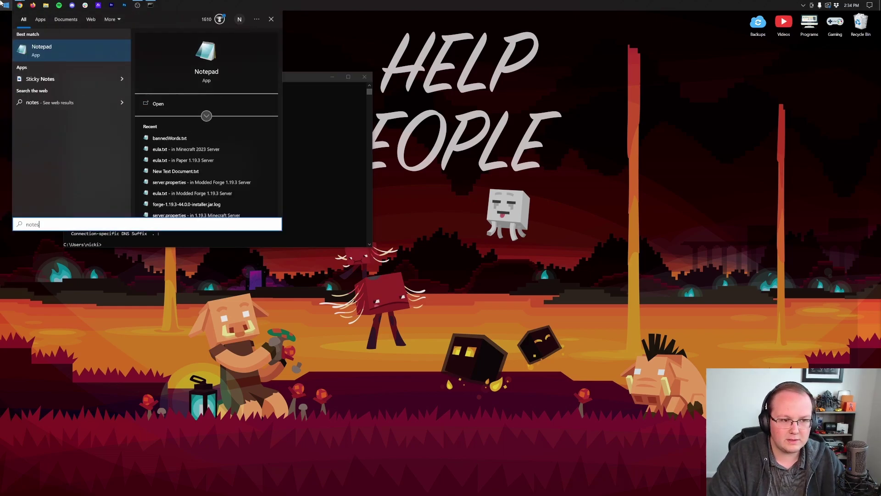
{"action": "key", "text": "Return"}
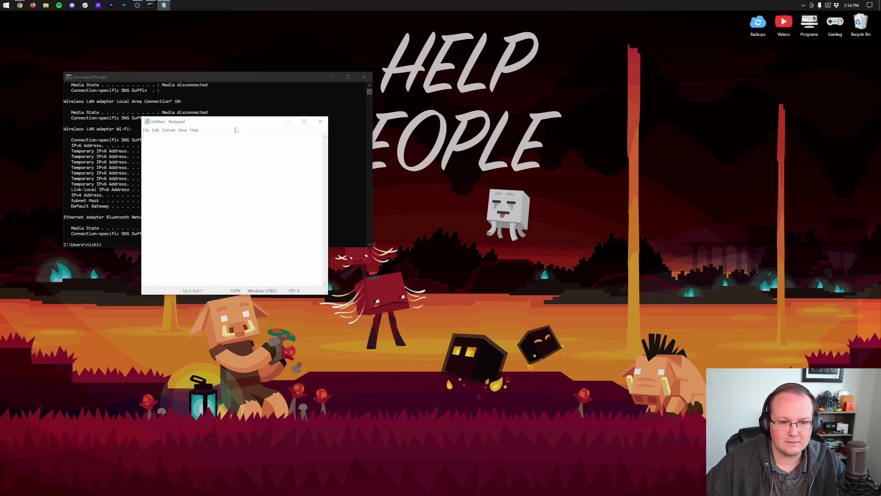
{"action": "left_click_drag", "start_coordinate": [236, 130], "coordinate": [351, 89]}
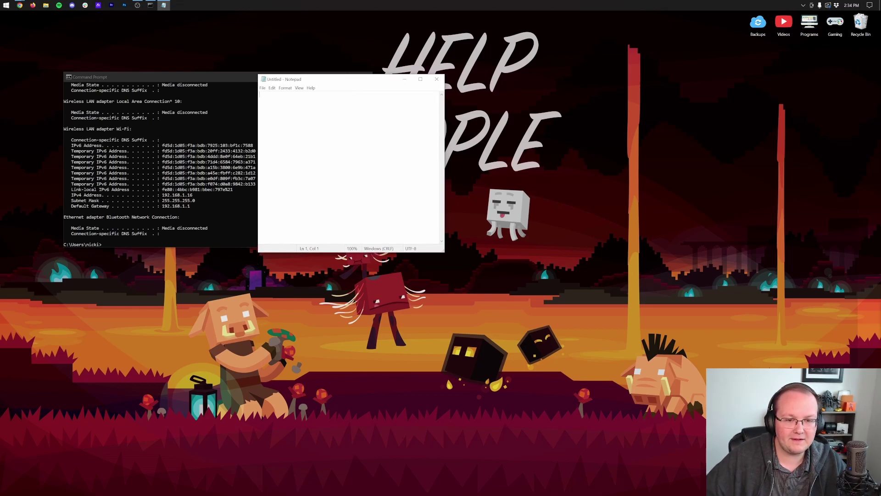
{"action": "type", "text": "IPv4: 192.168.1.16"}
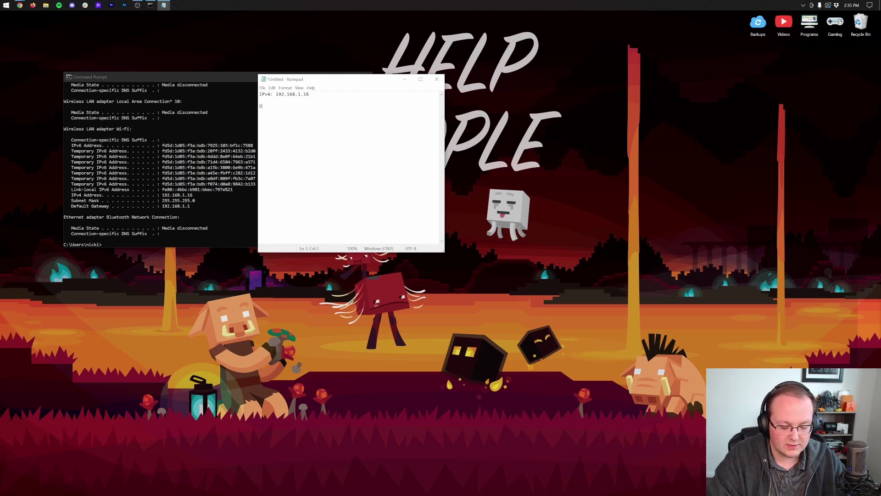
{"action": "type", "text": "efault Gateway: "}
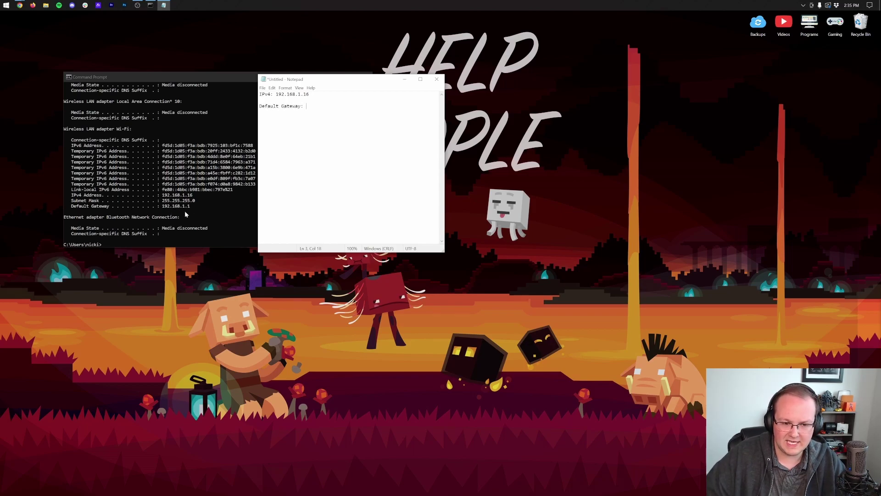
{"action": "type", "text": "192.168.1.1"}
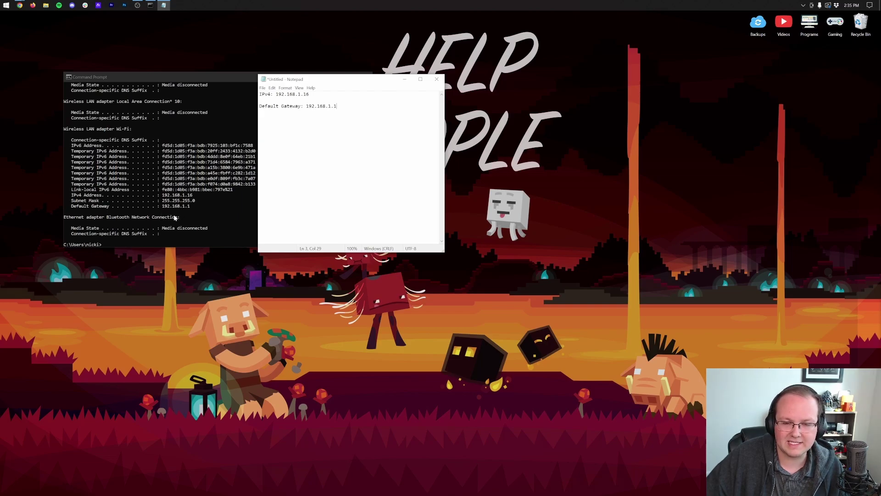
{"action": "left_click", "coordinate": [207, 83]}
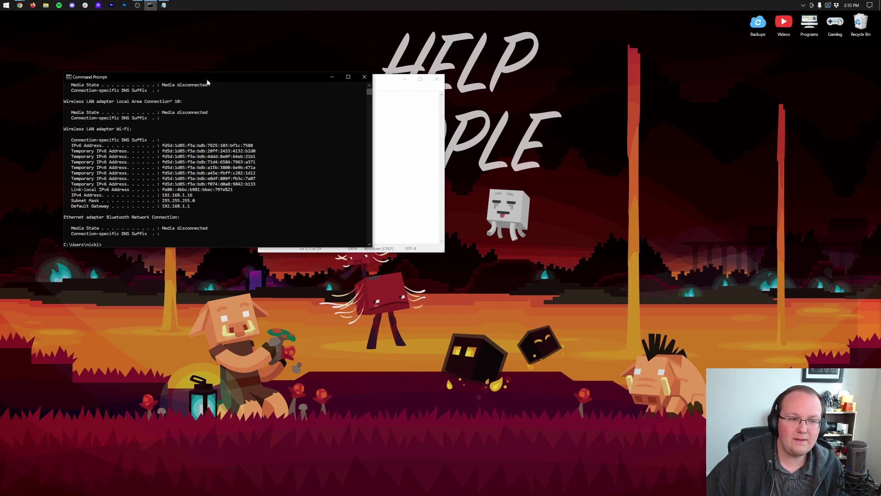
{"action": "left_click", "coordinate": [365, 77]}
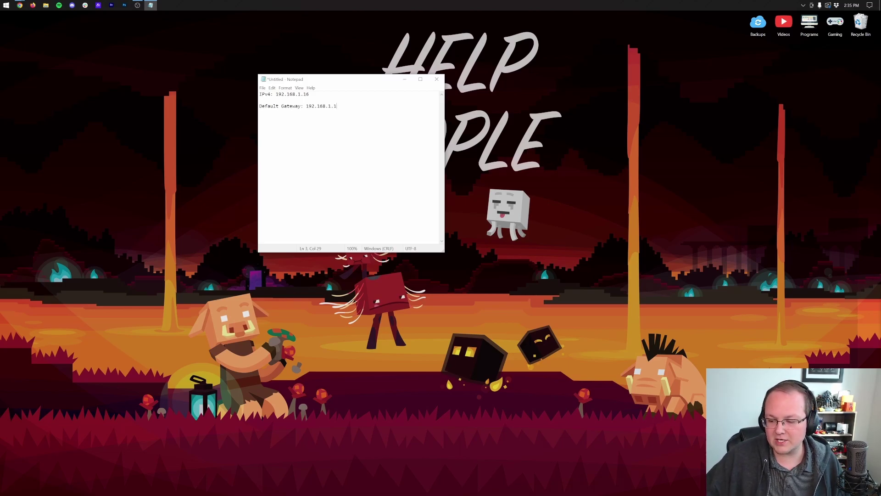
{"action": "left_click", "coordinate": [475, 212]}
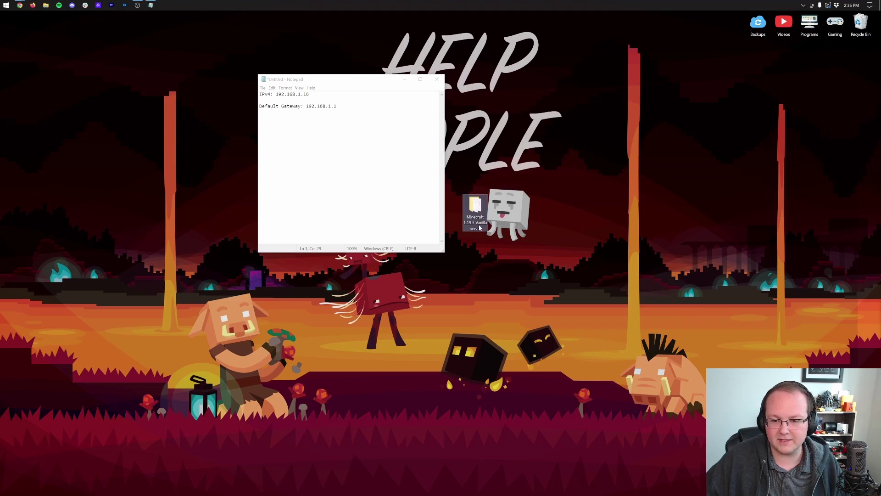
{"action": "double_click", "coordinate": [487, 220]}
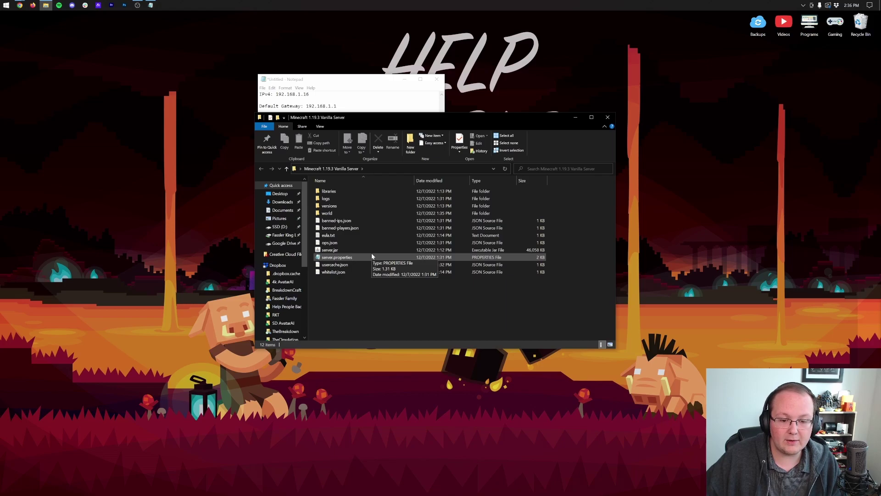
{"action": "left_click", "coordinate": [608, 117]}
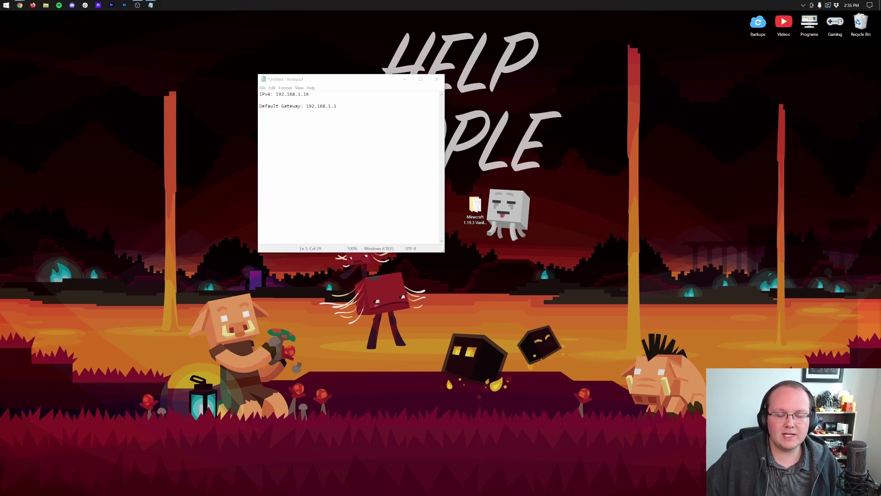
Bring Chrome forward and open a new tab, moving it two places left.
{"action": "mouse_move", "coordinate": [21, 5]}
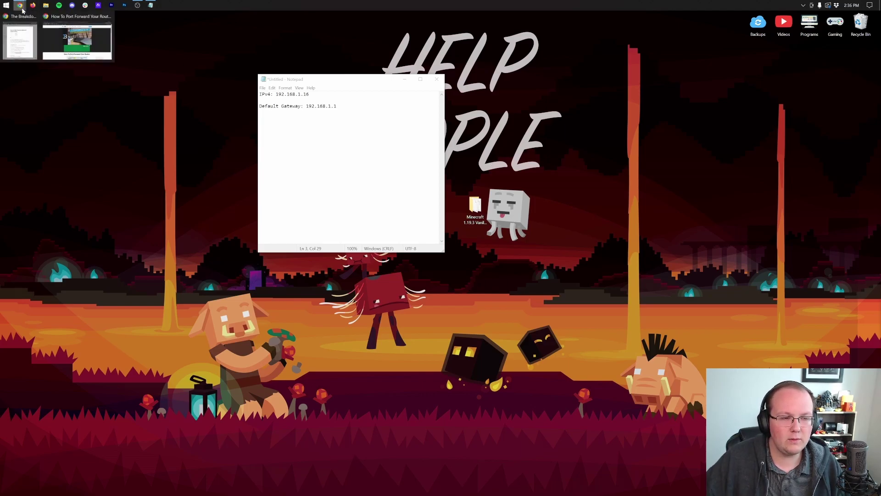
{"action": "left_click", "coordinate": [59, 34]}
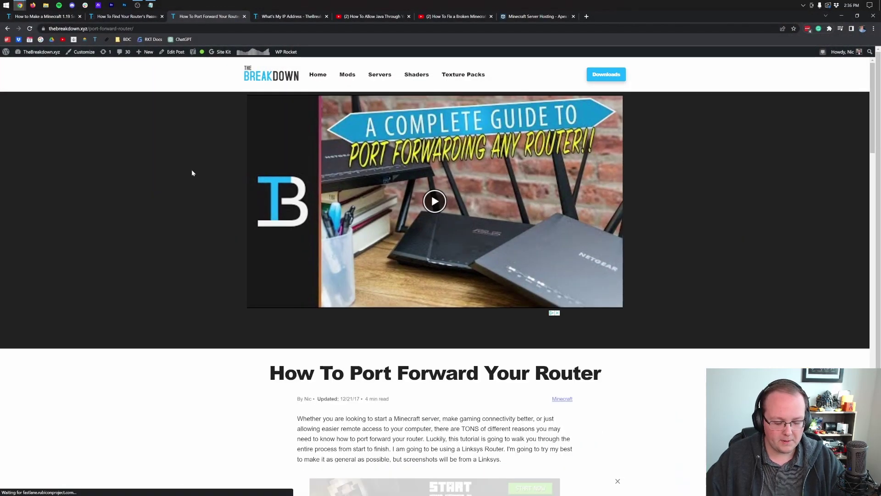
{"action": "key", "text": "ctrl+t"}
{"action": "key", "text": "ctrl+shift+Page_Up"}
{"action": "key", "text": "ctrl+shift+Page_Up"}
{"action": "key", "text": "ctrl+shift+Page_Up"}
{"action": "key", "text": "ctrl+shift+Page_Up"}
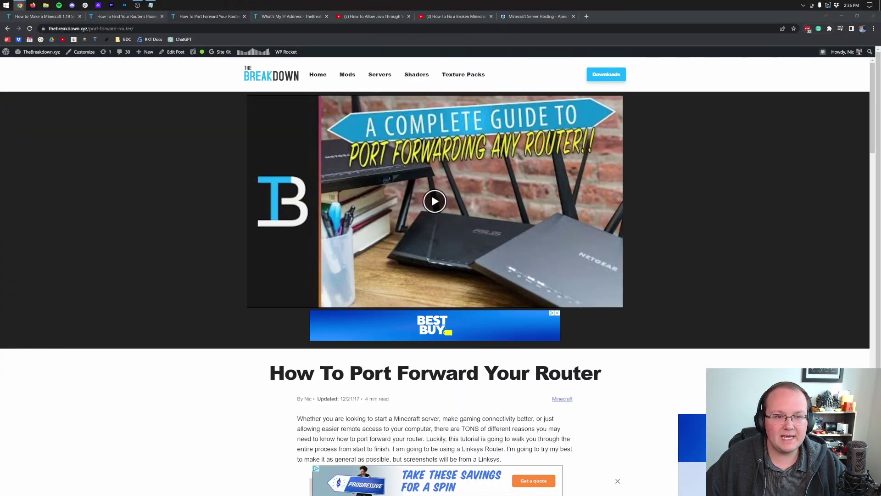
{"action": "key", "text": "ctrl+shift+Page_Up"}
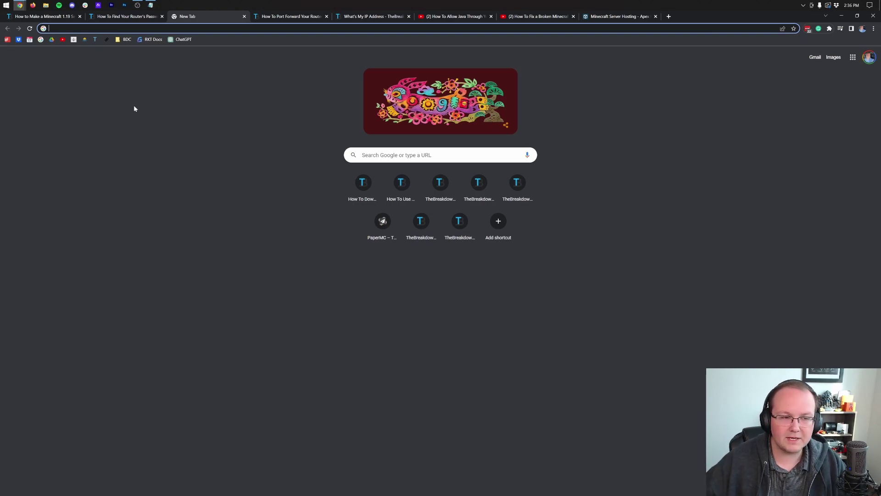
Copy the gateway 192.168.1.1 from Notepad and load it in the new tab.
{"action": "left_click", "coordinate": [152, 6]}
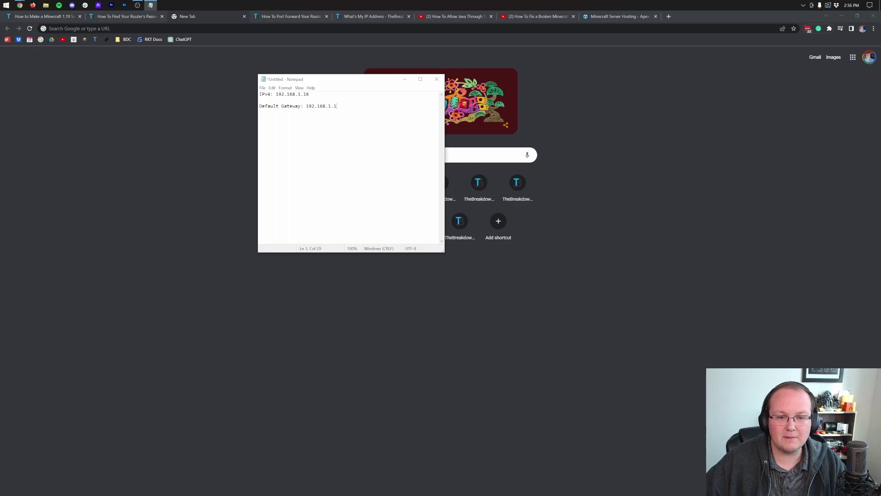
{"action": "double_click", "coordinate": [322, 106]}
{"action": "key", "text": "ctrl+c"}
{"action": "key", "text": "alt+Tab"}
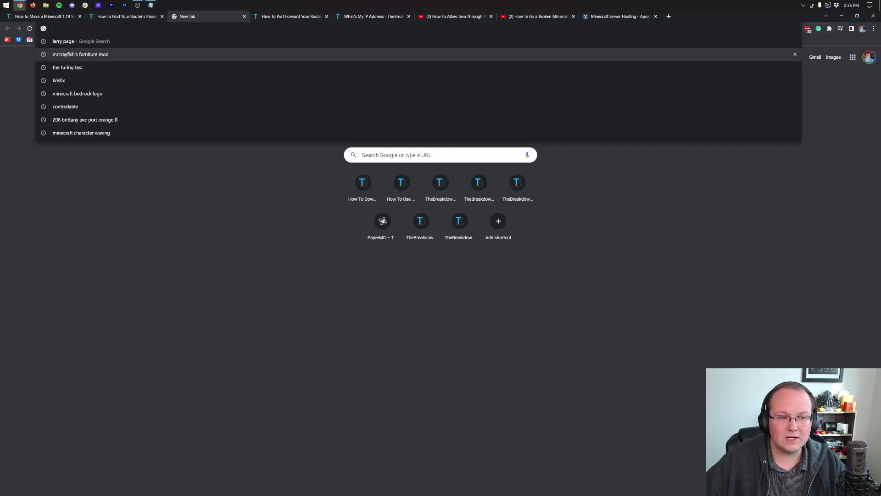
{"action": "key", "text": "ctrl+v"}
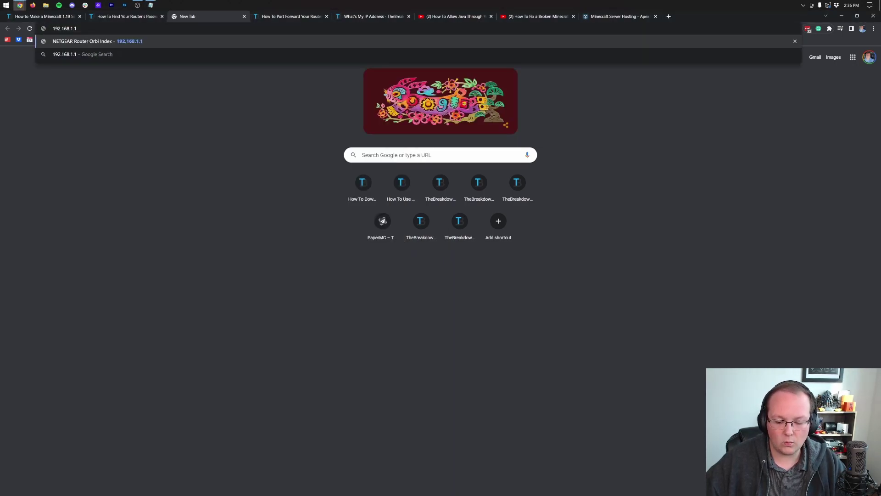
{"action": "key", "text": "Return"}
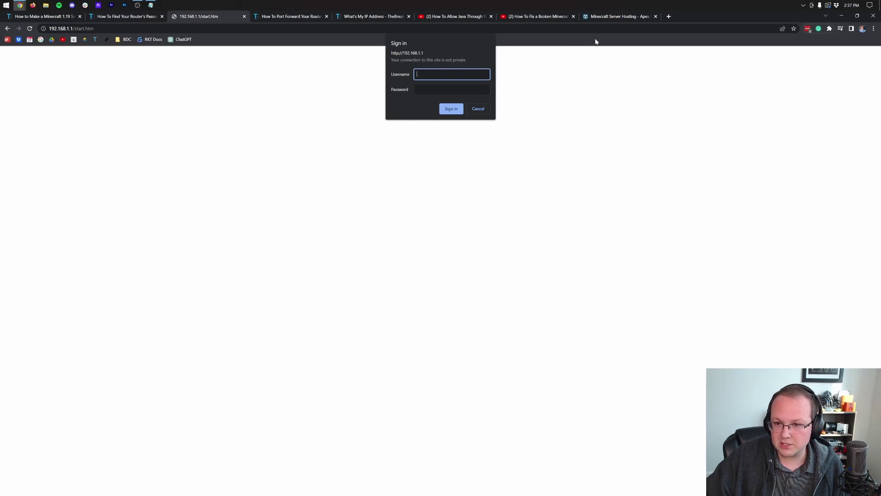
{"action": "left_click", "coordinate": [602, 21]}
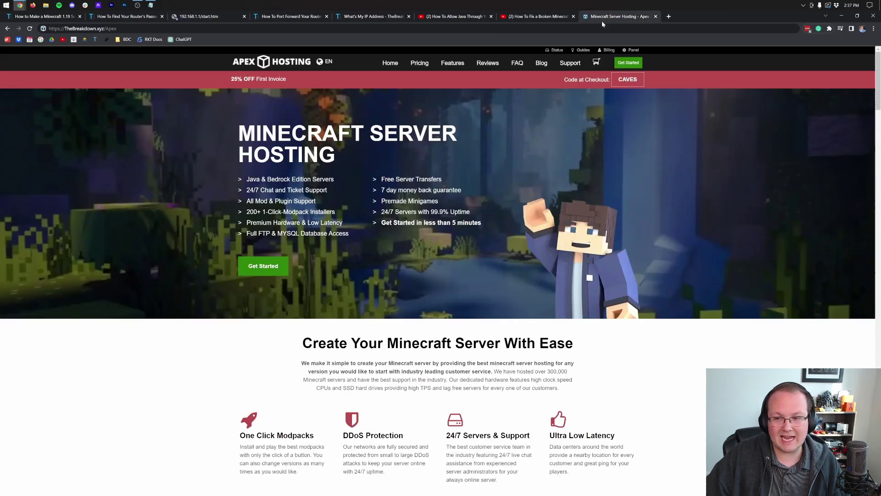
{"action": "left_click", "coordinate": [207, 17]}
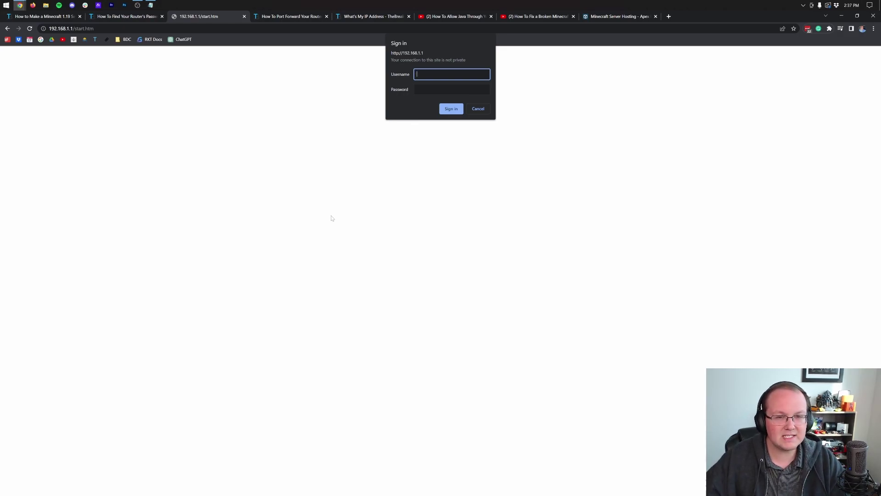
{"action": "left_click", "coordinate": [134, 17]}
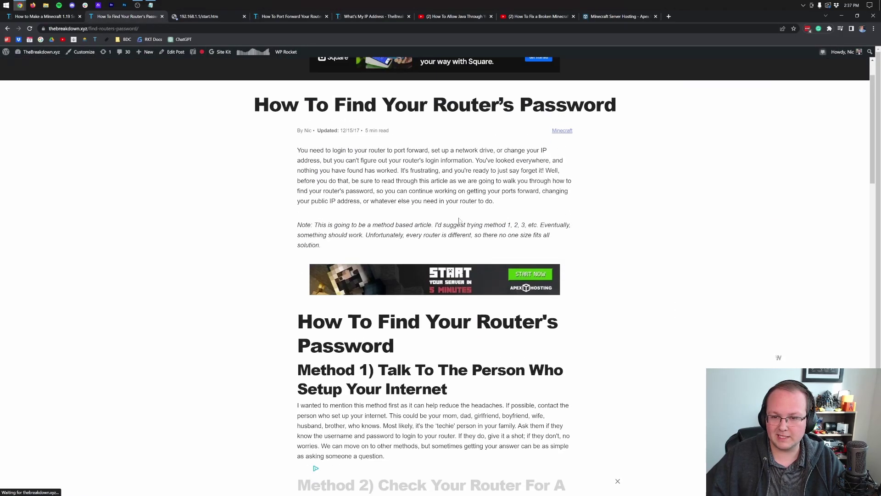
{"action": "scroll", "coordinate": [459, 220], "scroll_direction": "down", "scroll_amount": 4}
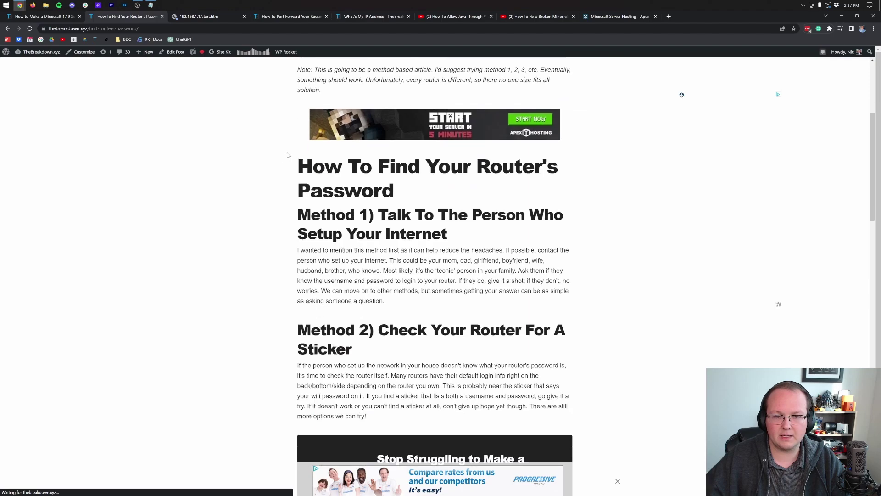
{"action": "left_click", "coordinate": [309, 16]}
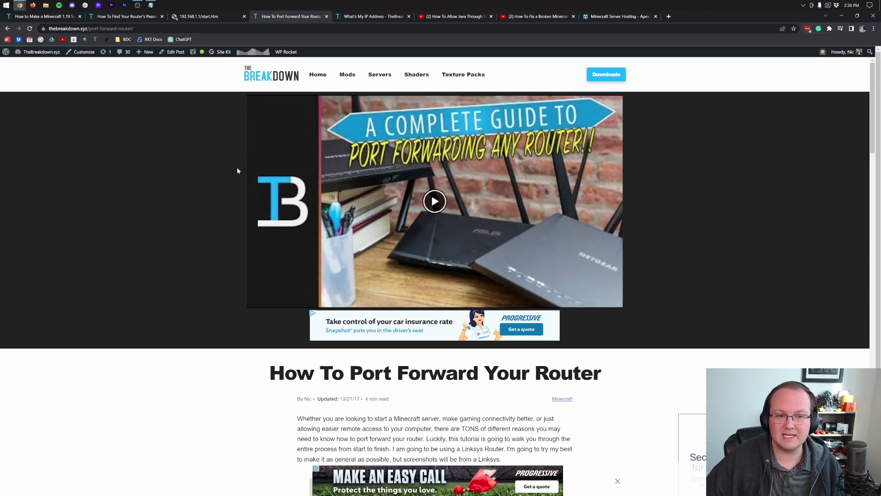
{"action": "left_click", "coordinate": [197, 17]}
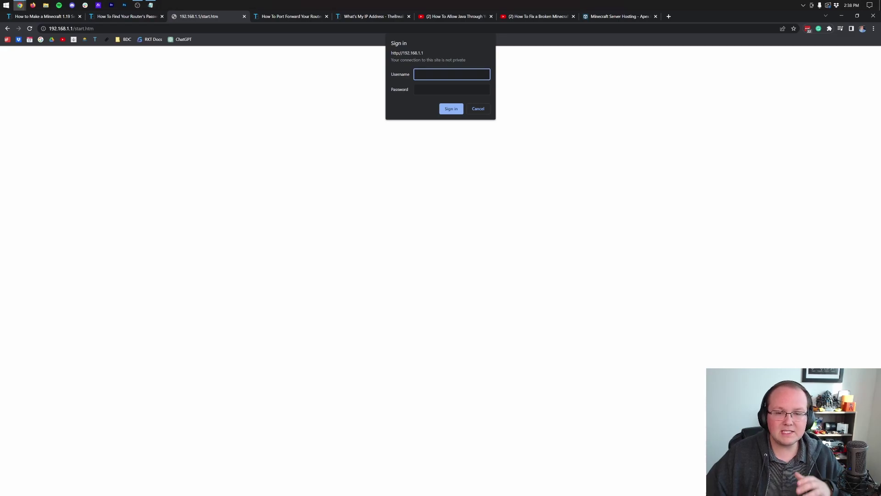
Enter 'admin' as the username and sign in with the router password.
{"action": "type", "text": "admin"}
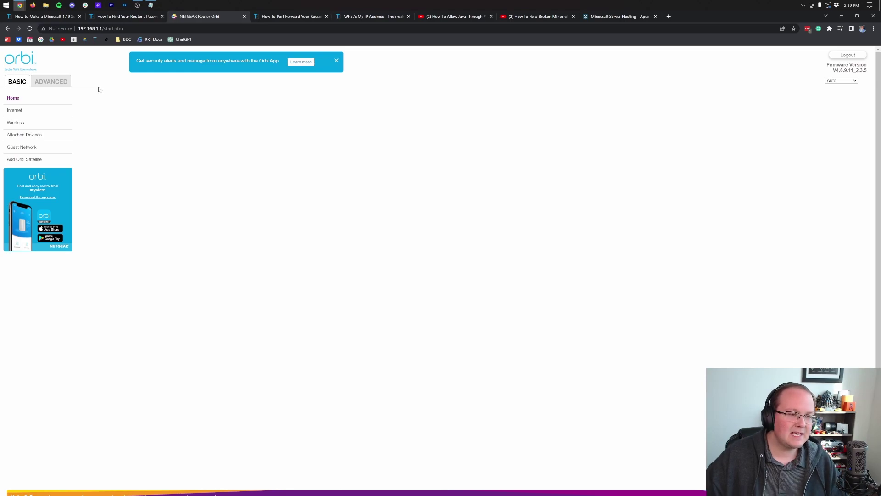
Go to ADVANCED > Advanced > Port Forwarding / Port Triggering and review the Bedrock rules for 19132 and 19133.
{"action": "left_click", "coordinate": [58, 84]}
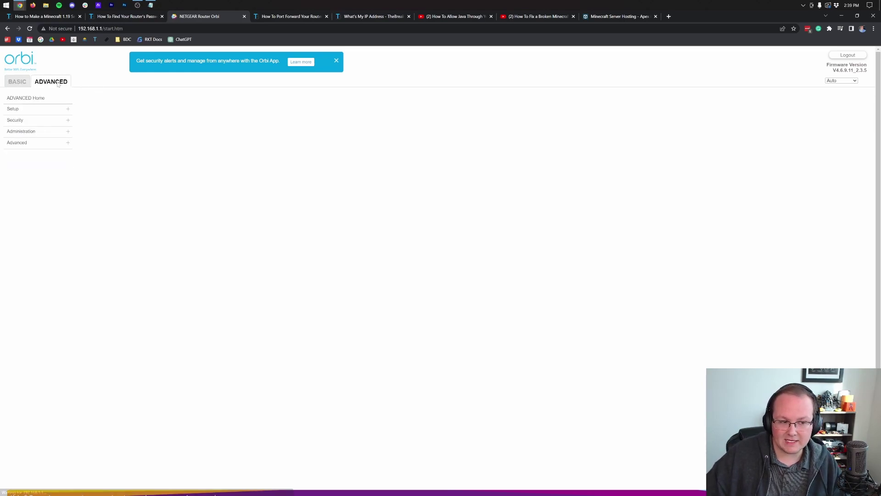
{"action": "left_click", "coordinate": [66, 144]}
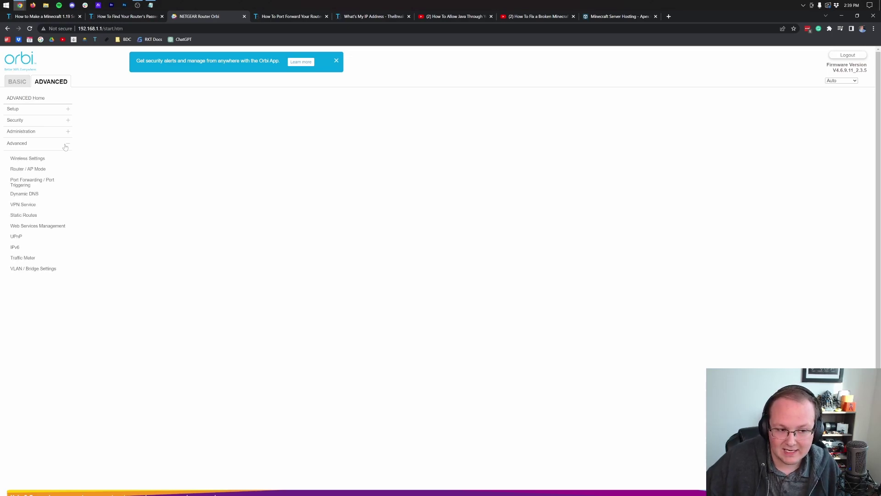
{"action": "left_click", "coordinate": [41, 183]}
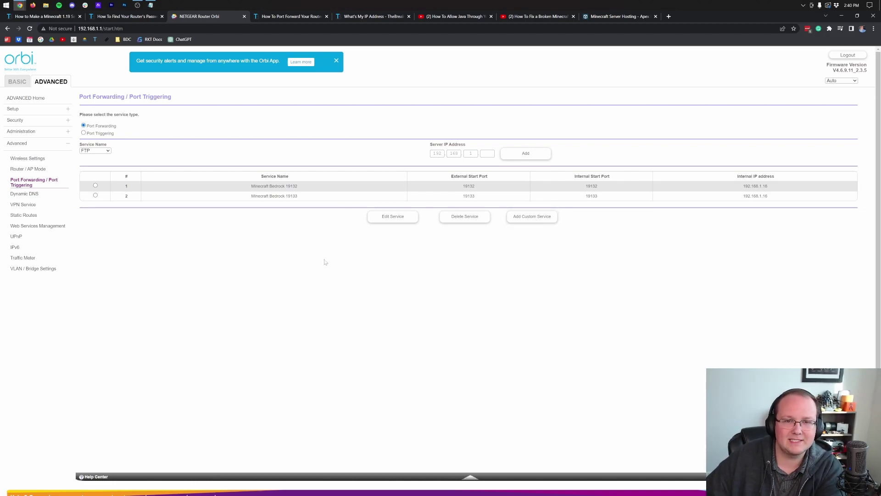
{"action": "scroll", "coordinate": [324, 262], "scroll_direction": "down", "scroll_amount": 1}
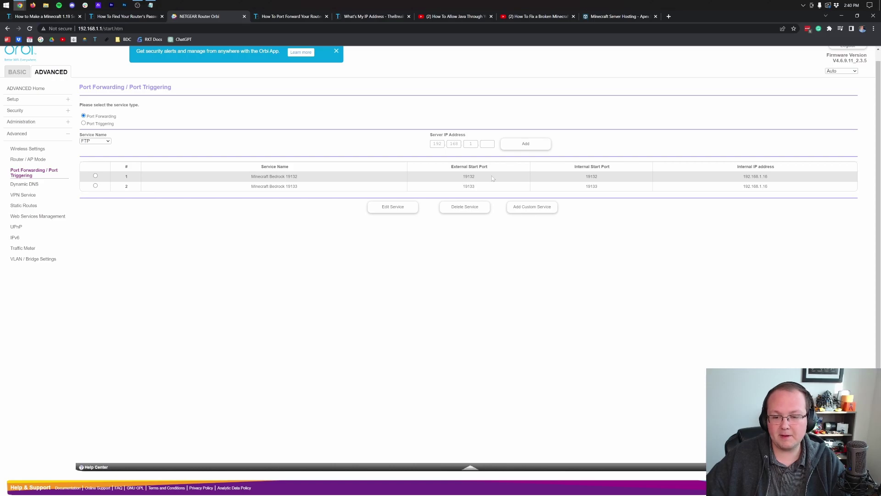
Add a custom service and type the name 'Minecraft Java Edition Server'.
{"action": "left_click", "coordinate": [528, 209]}
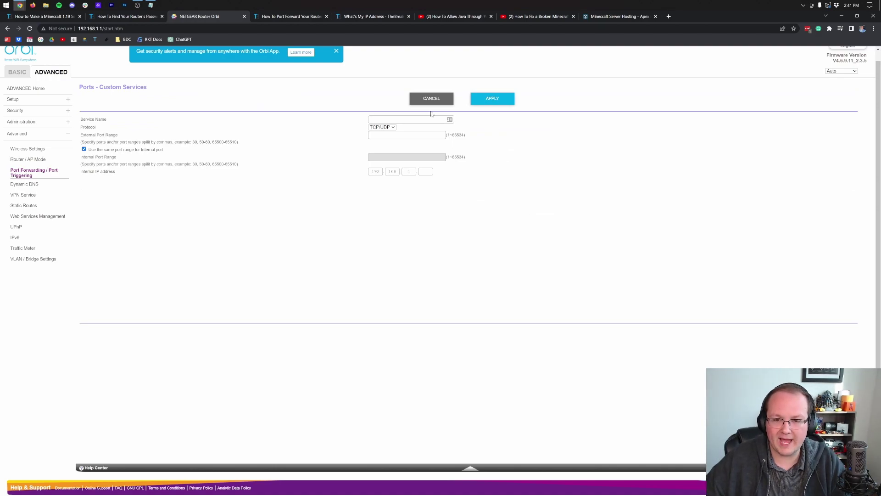
{"action": "left_click", "coordinate": [383, 119]}
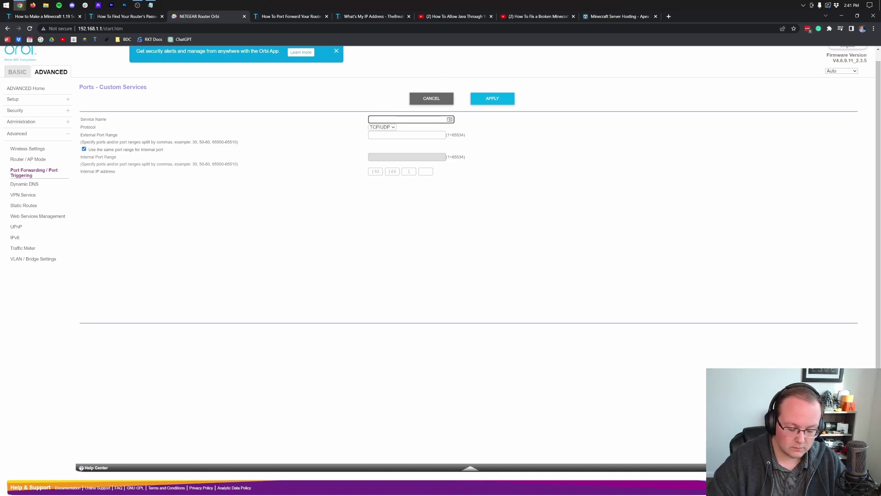
{"action": "type", "text": "Minecraft Java Edition SErve"}
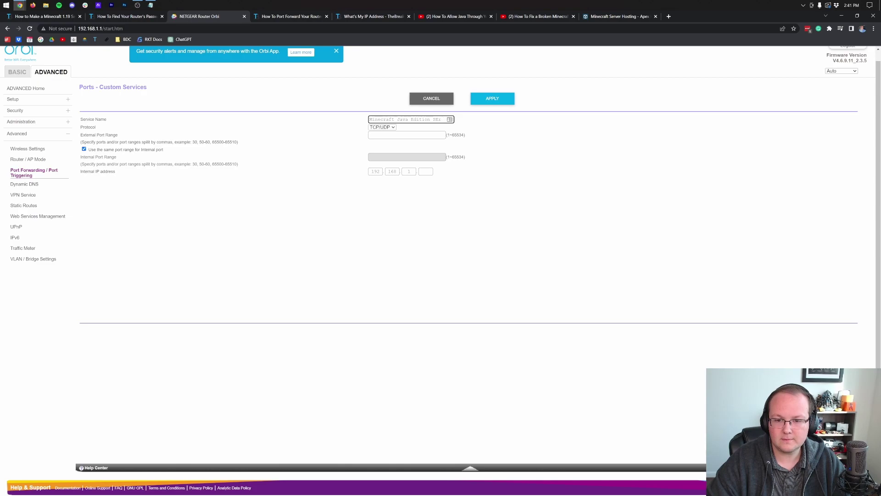
{"action": "left_click", "coordinate": [352, 125]}
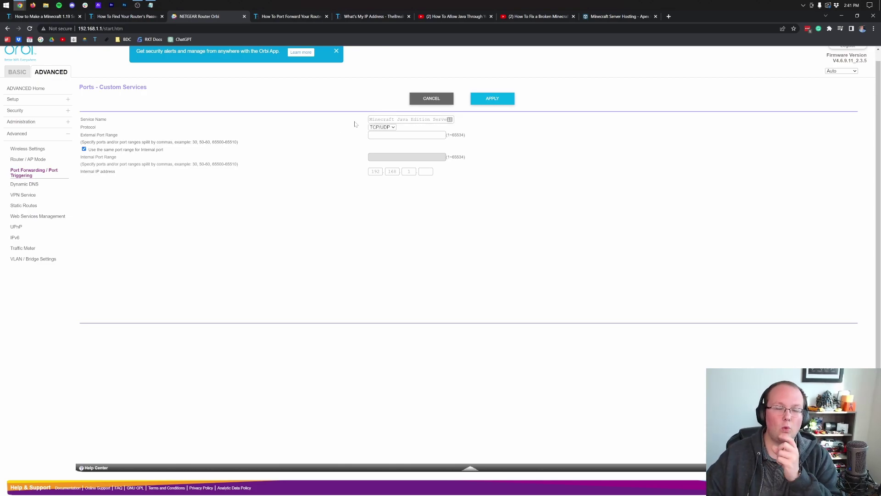
Set the service's protocol to TCP and check the service name text.
{"action": "left_click", "coordinate": [377, 128]}
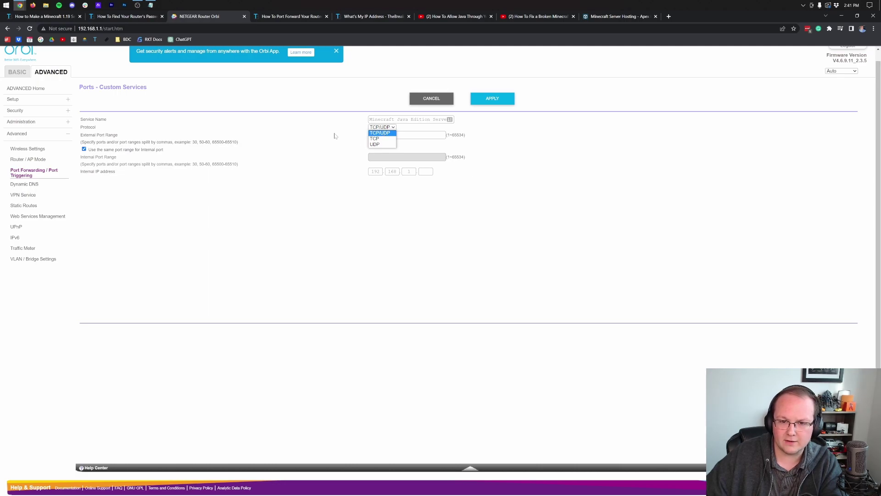
{"action": "left_click", "coordinate": [390, 140]}
{"action": "left_click_drag", "start_coordinate": [393, 119], "coordinate": [560, 123]}
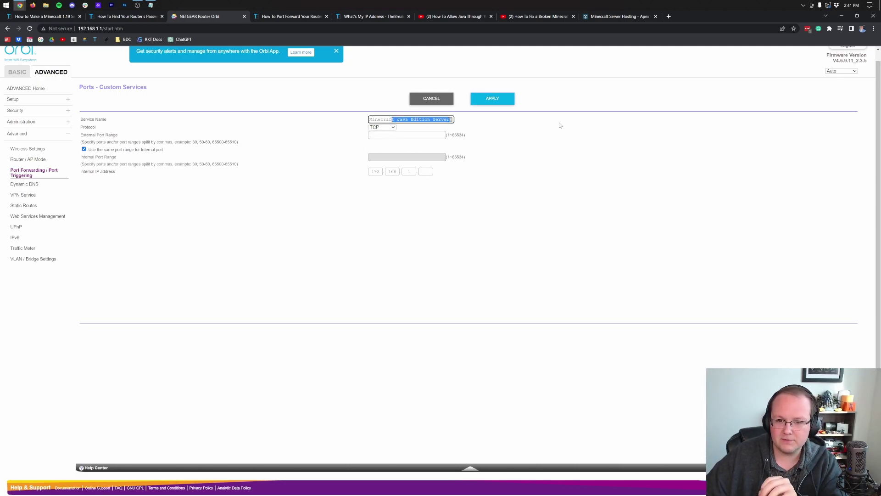
{"action": "left_click", "coordinate": [561, 125]}
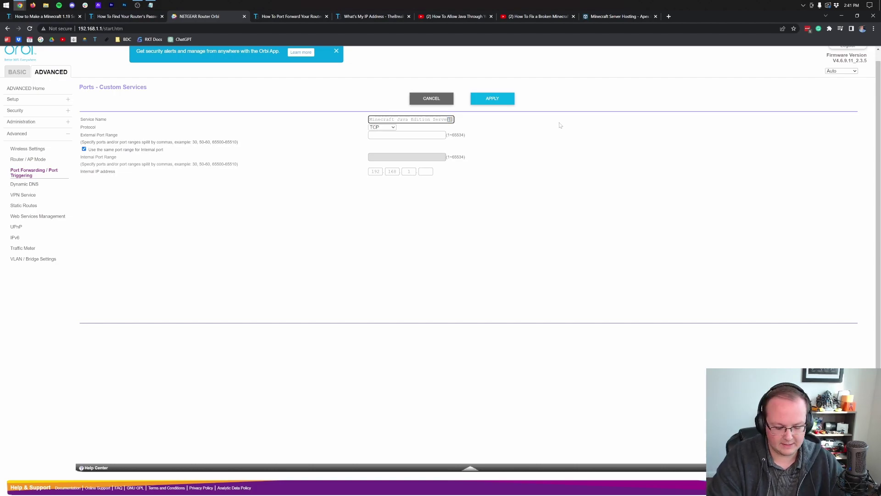
{"action": "left_click_drag", "start_coordinate": [443, 119], "coordinate": [573, 116]}
{"action": "left_click", "coordinate": [573, 116]}
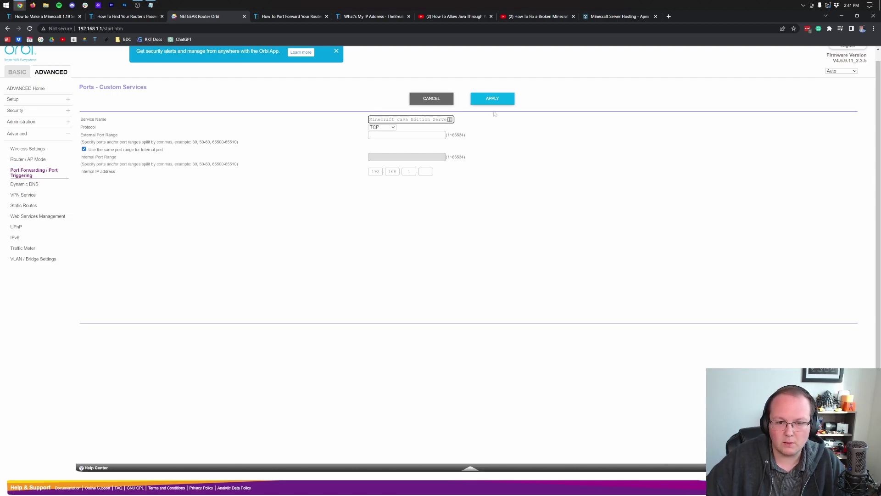
{"action": "left_click", "coordinate": [381, 127]}
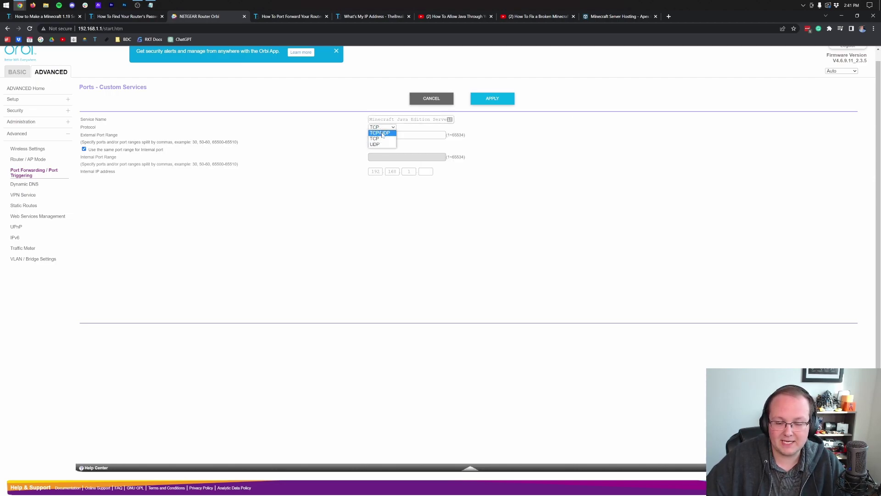
Choose TCP/UDP, untick the same-port option, and set external and internal ranges to 25565.
{"action": "left_click", "coordinate": [390, 133]}
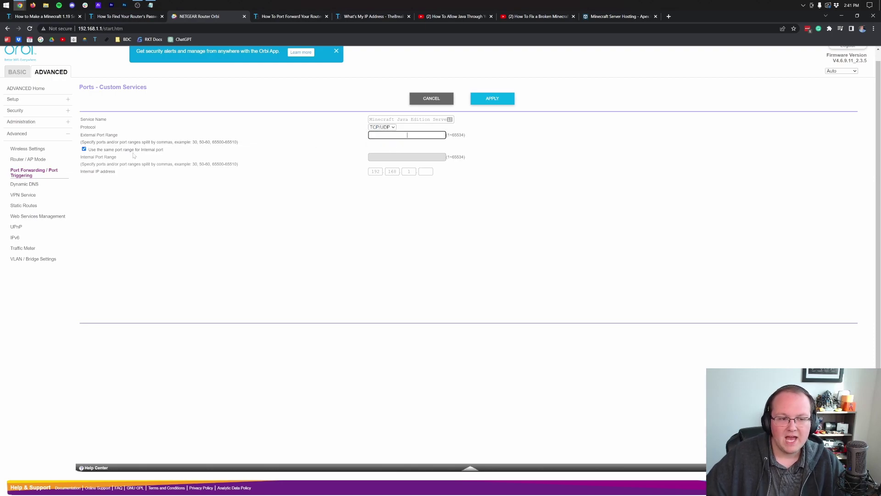
{"action": "left_click", "coordinate": [84, 150]}
{"action": "left_click", "coordinate": [407, 134]}
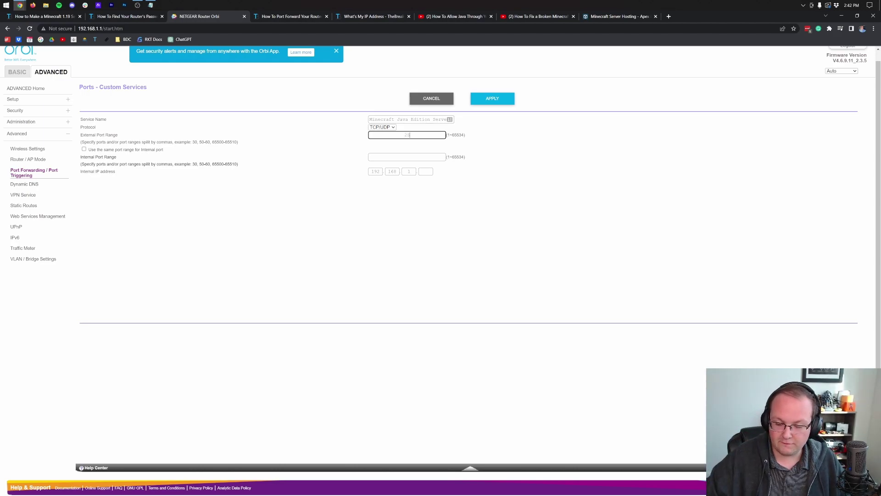
{"action": "type", "text": "565"}
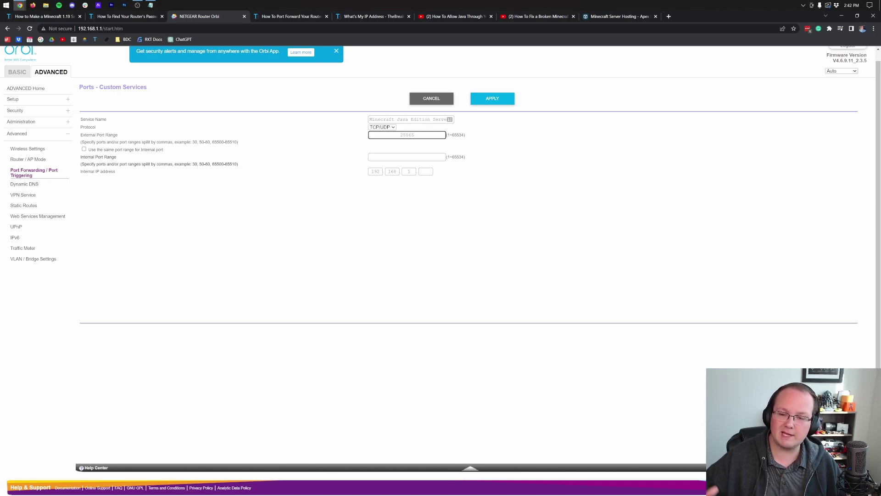
{"action": "left_click", "coordinate": [408, 157]}
{"action": "type", "text": "25565"}
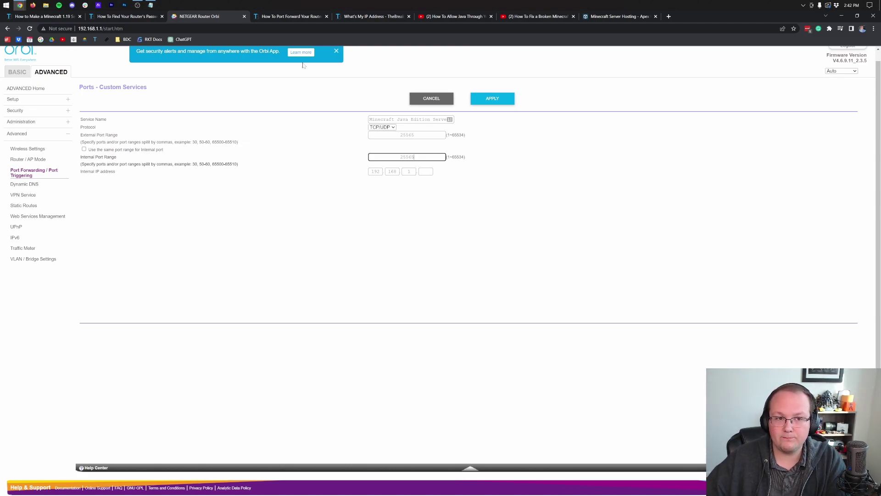
Check IPv4 192.168.1.16 in Notepad, move Notepad aside, and select the last Internal IP box.
{"action": "left_click", "coordinate": [150, 5]}
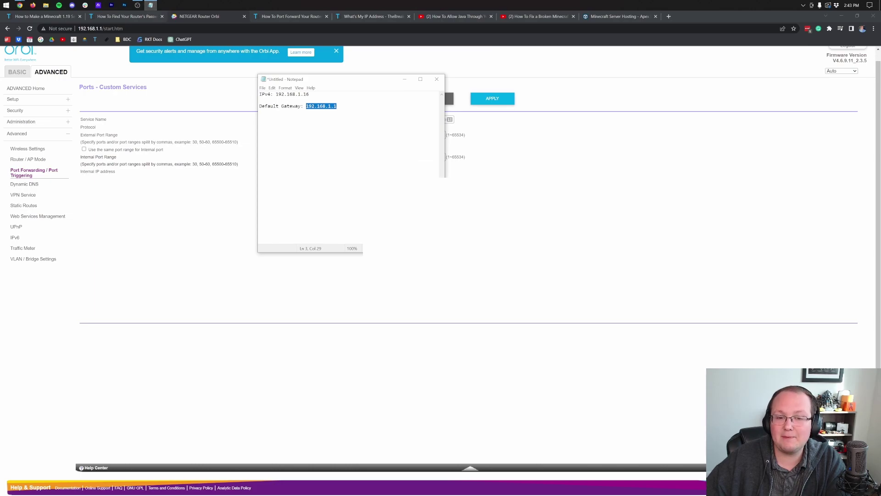
{"action": "left_click", "coordinate": [260, 100]}
{"action": "left_click_drag", "start_coordinate": [321, 84], "coordinate": [240, 87]}
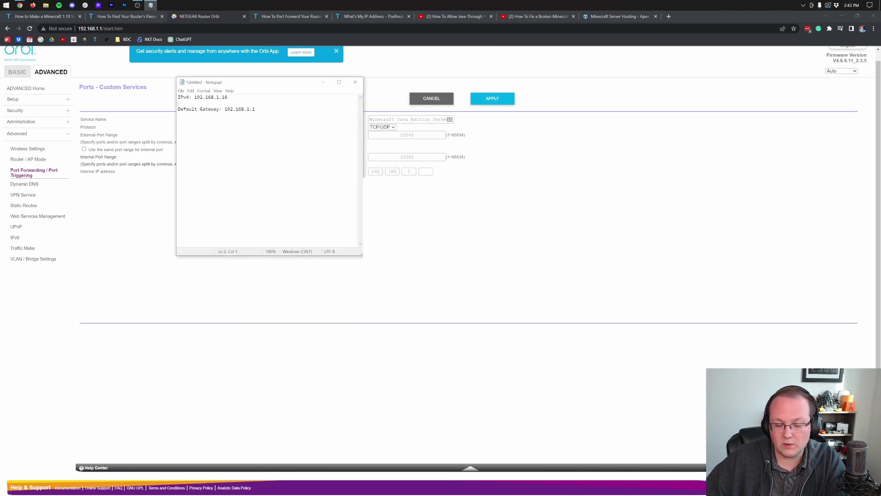
{"action": "left_click", "coordinate": [427, 165]}
{"action": "left_click", "coordinate": [426, 171]}
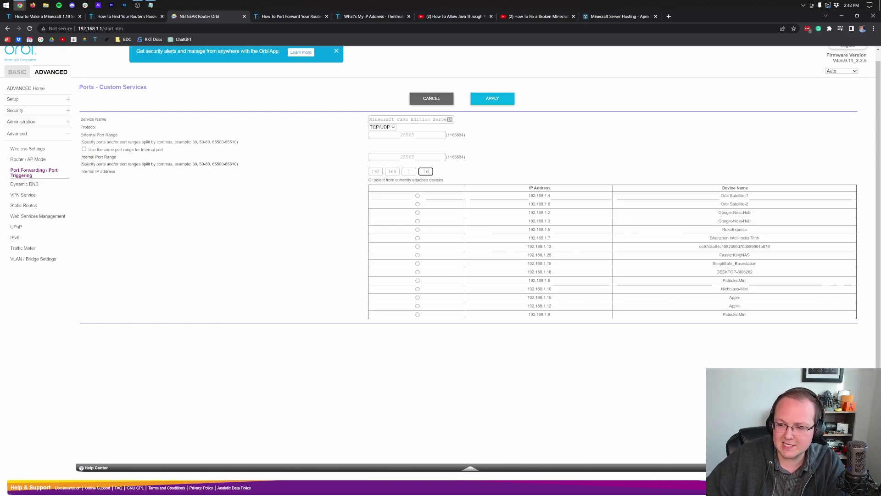
Pick the DESKTOP device at 192.168.1.16 in the attached devices table.
{"action": "double_click", "coordinate": [539, 272]}
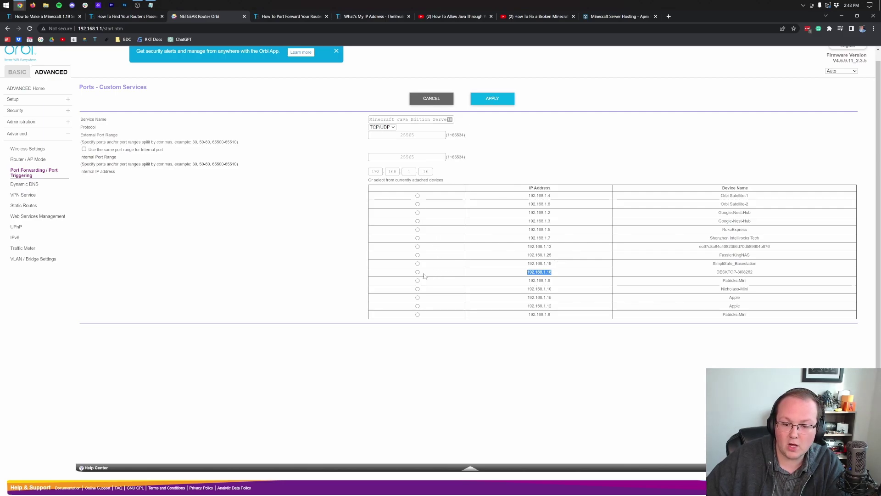
{"action": "left_click", "coordinate": [418, 273]}
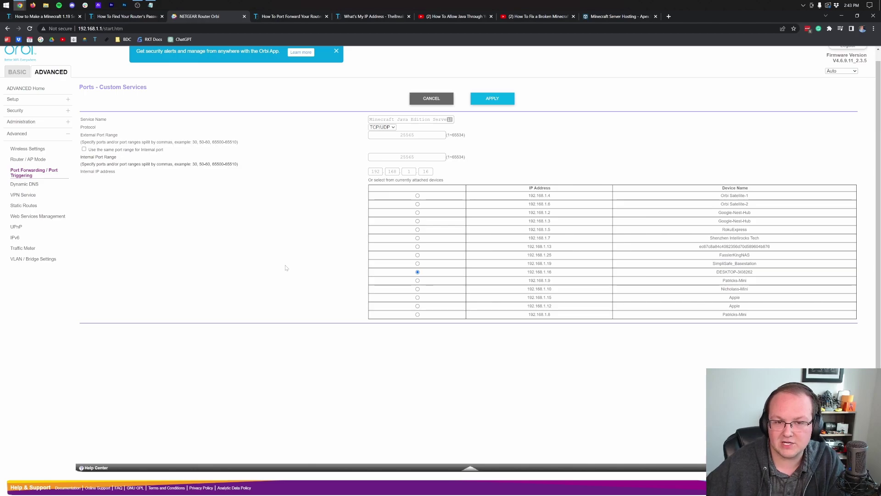
Apply the Minecraft Java Edition Server rule forwarding port 25565 to 192.168.1.16.
{"action": "left_click", "coordinate": [493, 99]}
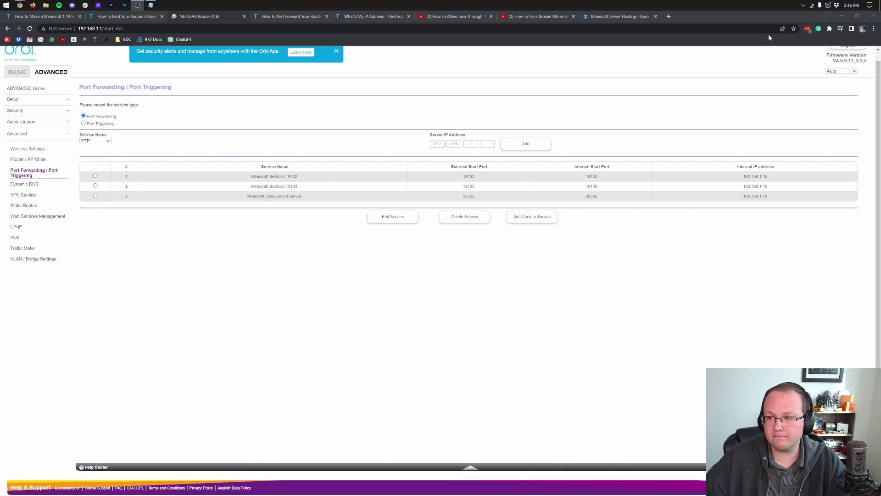
Minimize Chrome and Notepad, then run server.jar in the Minecraft 1.19.3 Vanilla Server folder.
{"action": "left_click", "coordinate": [826, 16]}
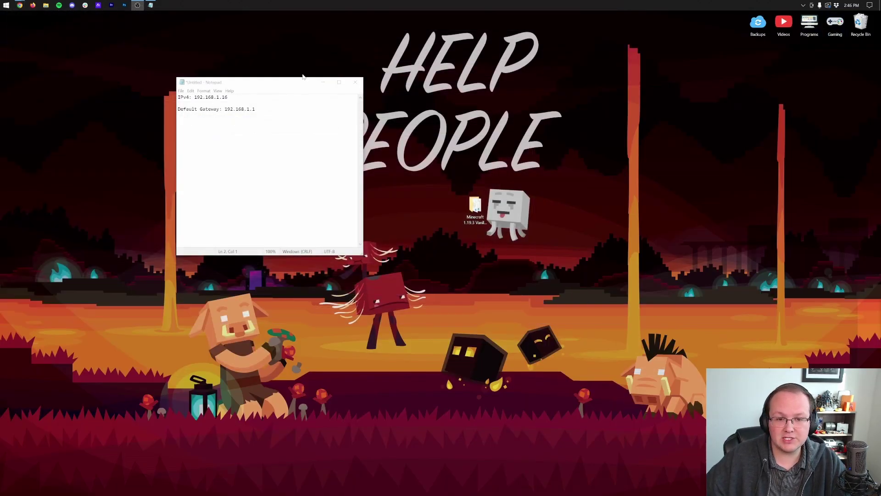
{"action": "left_click", "coordinate": [323, 83]}
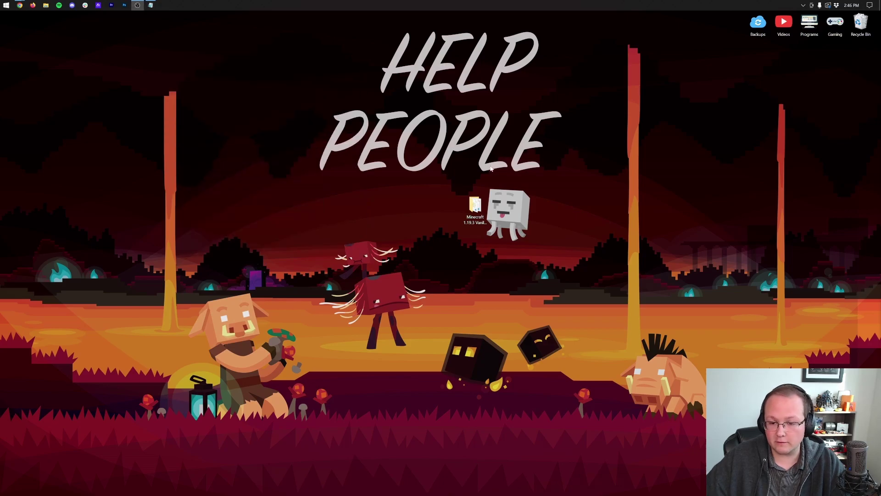
{"action": "double_click", "coordinate": [475, 209]}
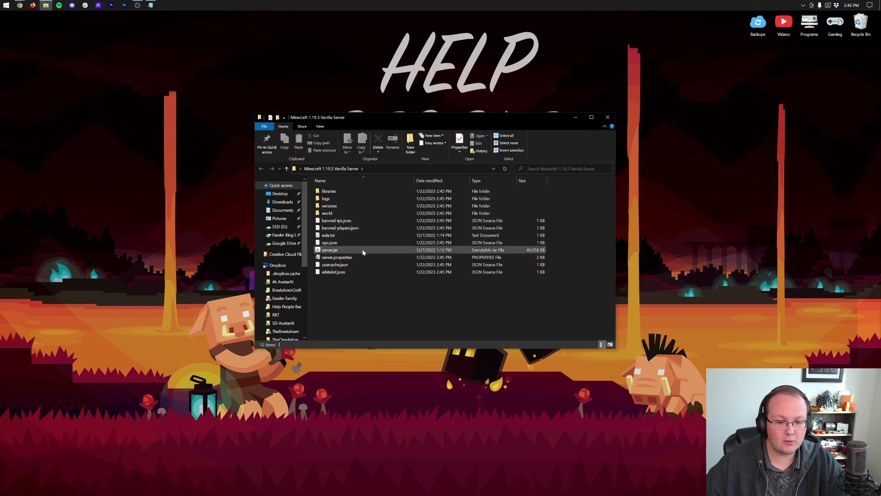
{"action": "double_click", "coordinate": [362, 249]}
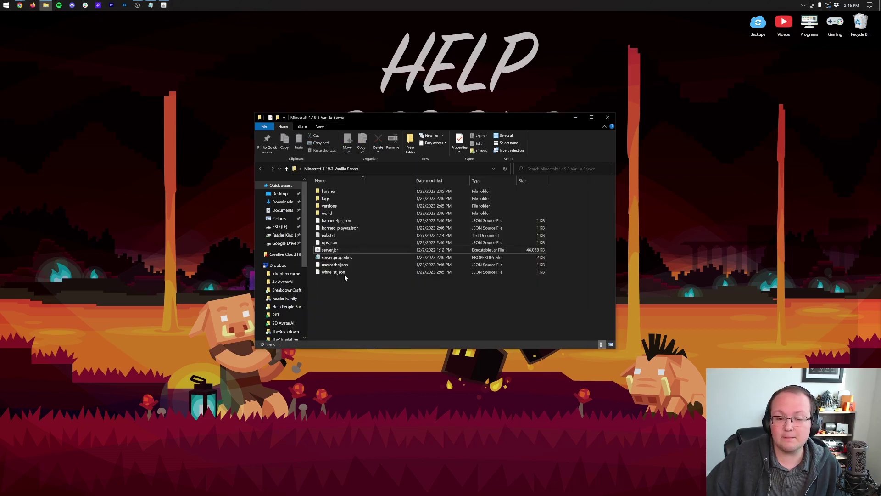
{"action": "double_click", "coordinate": [343, 258]}
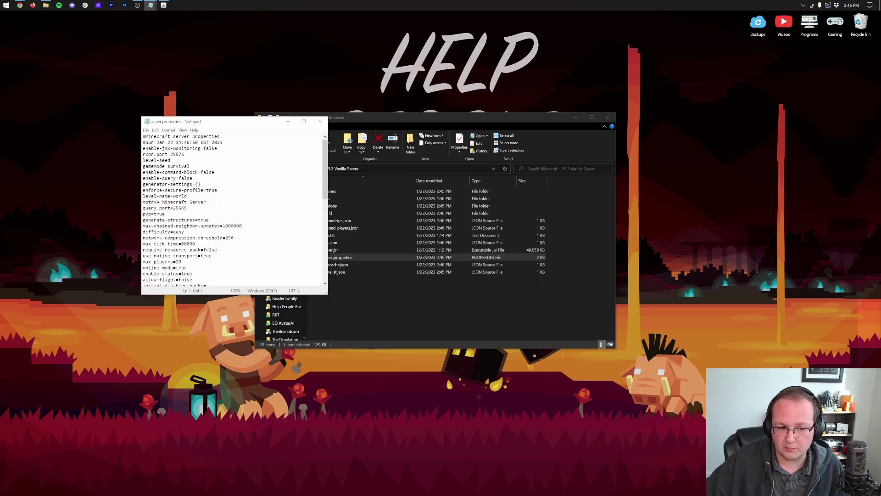
{"action": "scroll", "coordinate": [236, 209], "scroll_direction": "down", "scroll_amount": 4}
{"action": "left_click", "coordinate": [143, 238]}
{"action": "left_click_drag", "start_coordinate": [142, 234], "coordinate": [140, 234]}
{"action": "key", "text": "Up"}
{"action": "key", "text": "shift+End"}
{"action": "key", "text": "End"}
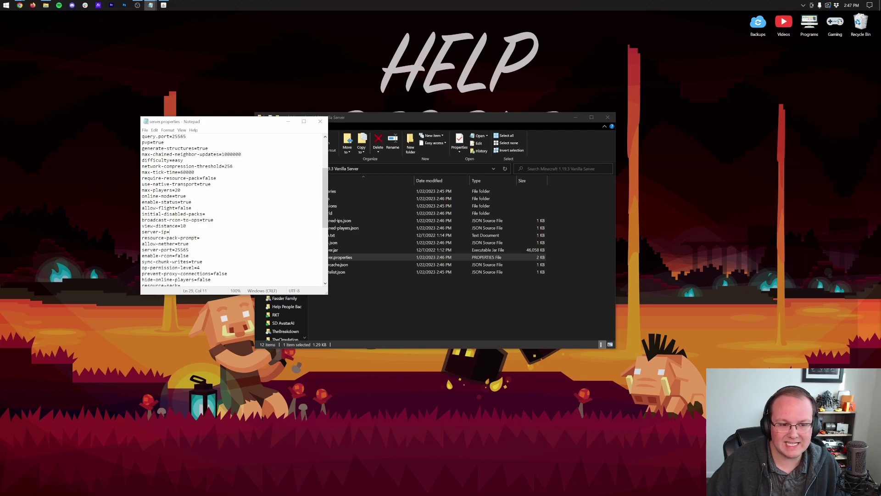
{"action": "left_click", "coordinate": [320, 122]}
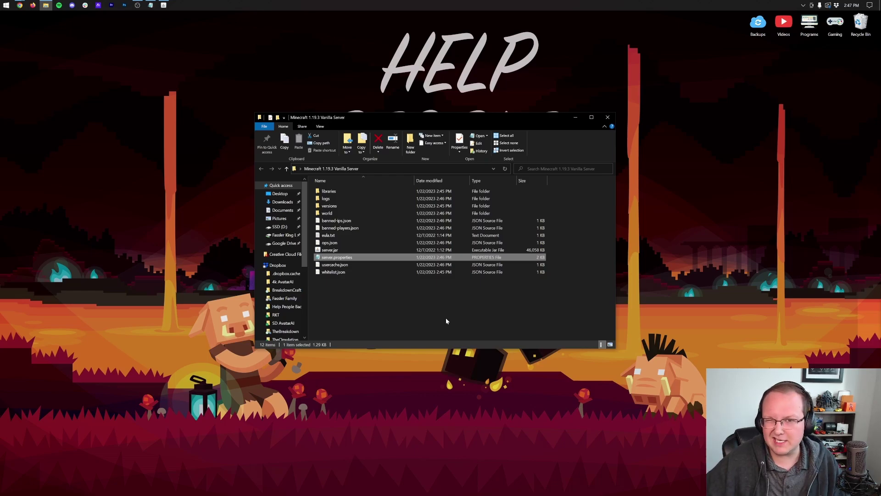
Close Explorer, move the server console to the top left, and launch Minecraft Java Edition.
{"action": "left_click", "coordinate": [608, 117]}
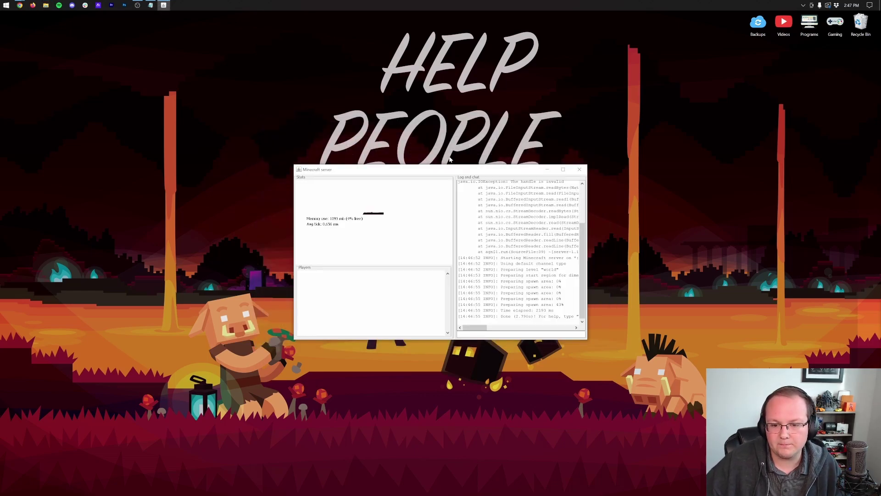
{"action": "left_click_drag", "start_coordinate": [448, 169], "coordinate": [221, 87]}
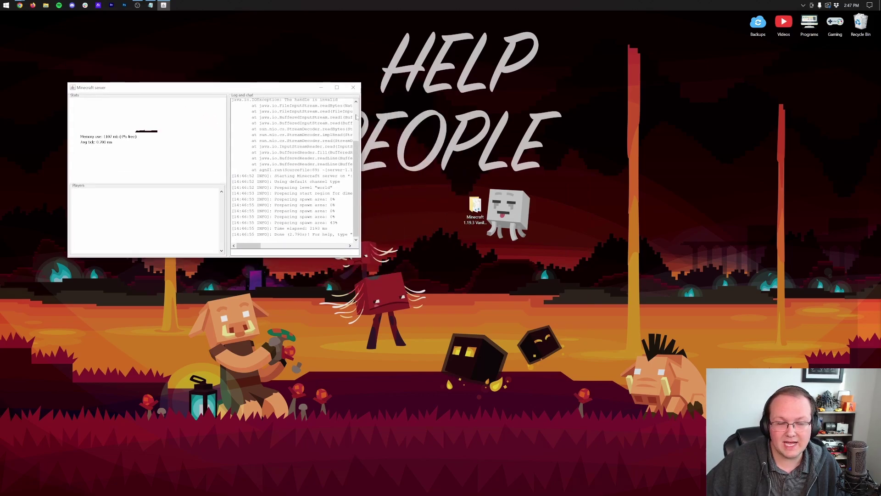
{"action": "key", "text": "super"}
{"action": "key", "text": "Escape"}
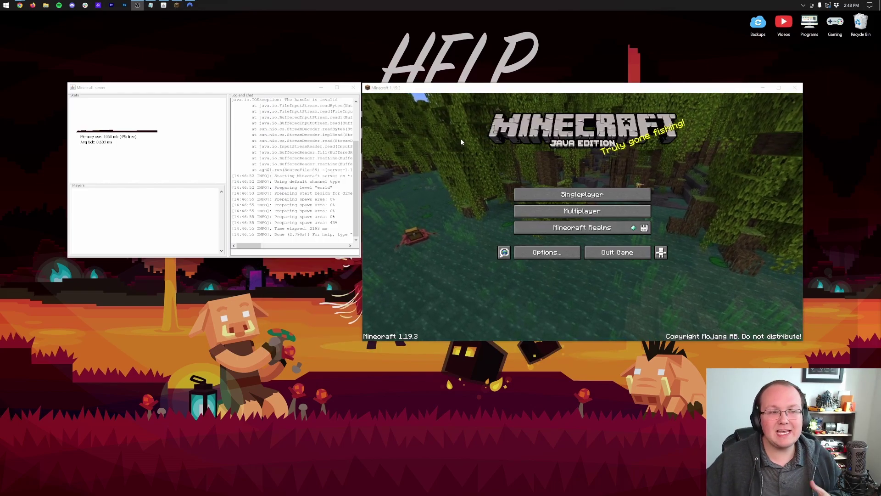
Copy the public IP from What's My IP Address, then return to the router's Port Forwarding tab.
{"action": "mouse_move", "coordinate": [19, 5]}
{"action": "left_click", "coordinate": [94, 52]}
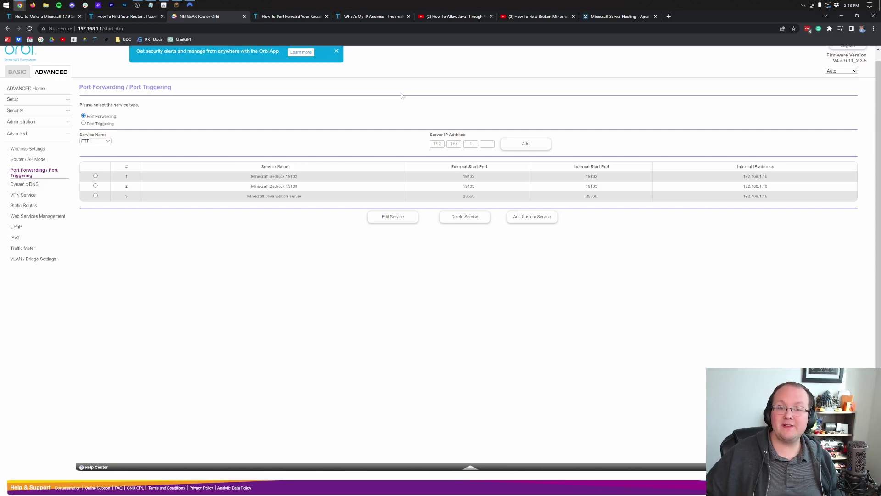
{"action": "left_click", "coordinate": [369, 19]}
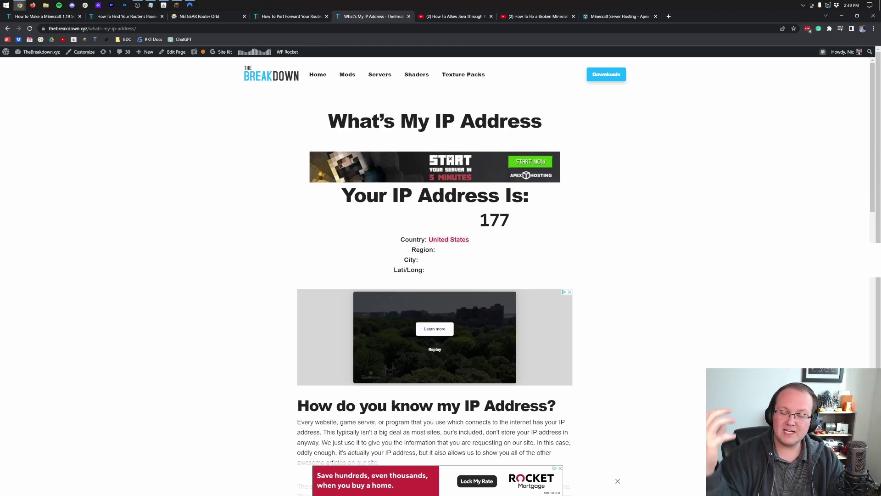
{"action": "left_click", "coordinate": [372, 219]}
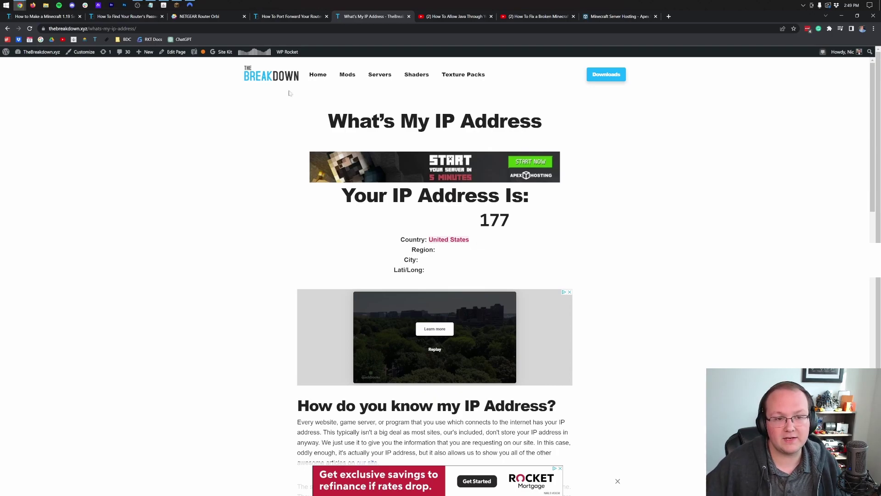
{"action": "left_click", "coordinate": [224, 16]}
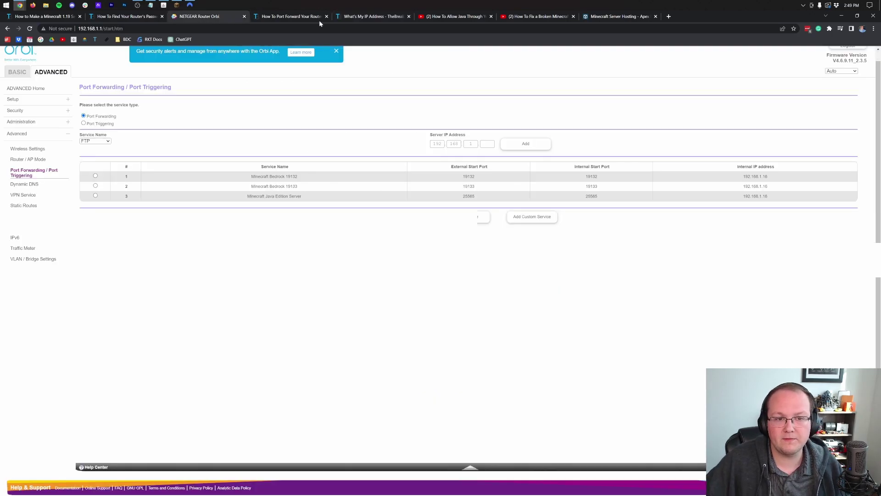
In Multiplayer, accept the warning and Direct Connect to the server's public IP address.
{"action": "left_click", "coordinate": [841, 16]}
{"action": "left_click", "coordinate": [606, 210]}
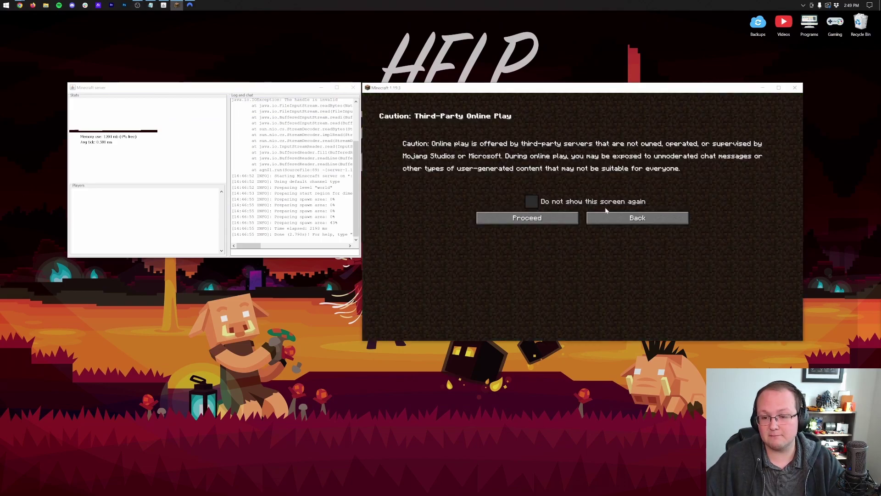
{"action": "left_click", "coordinate": [559, 220]}
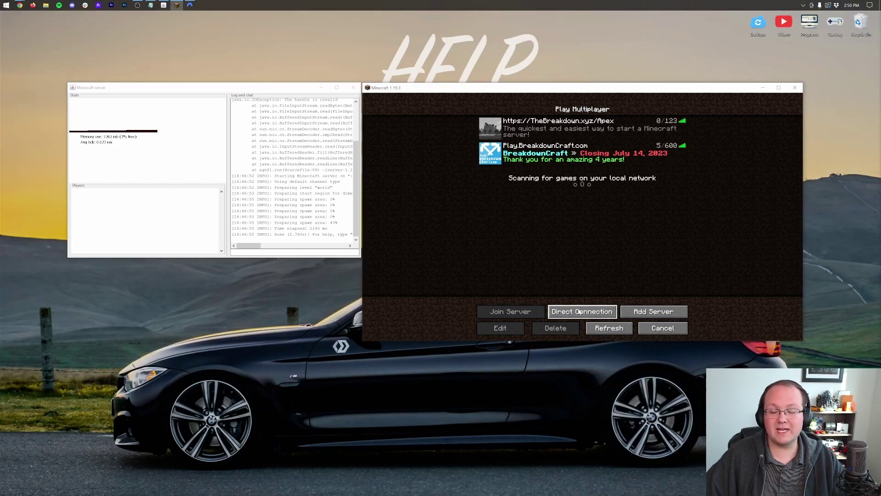
{"action": "left_click", "coordinate": [574, 311]}
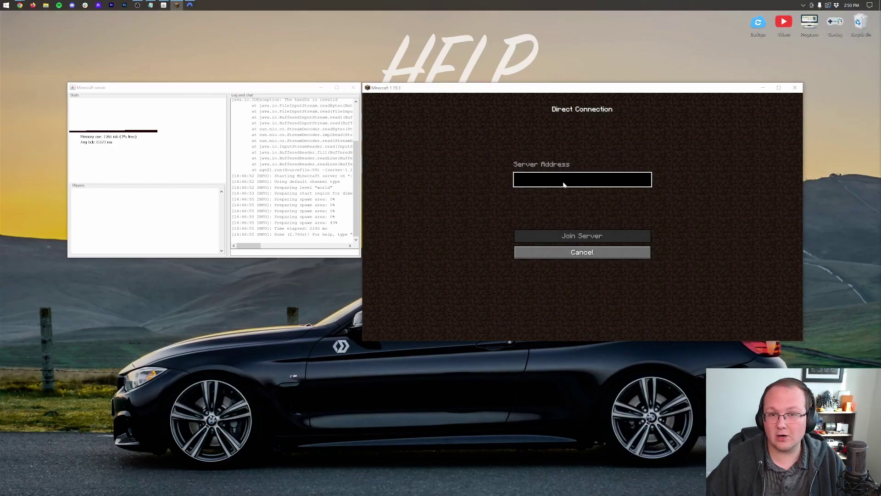
{"action": "type", "text": "177"}
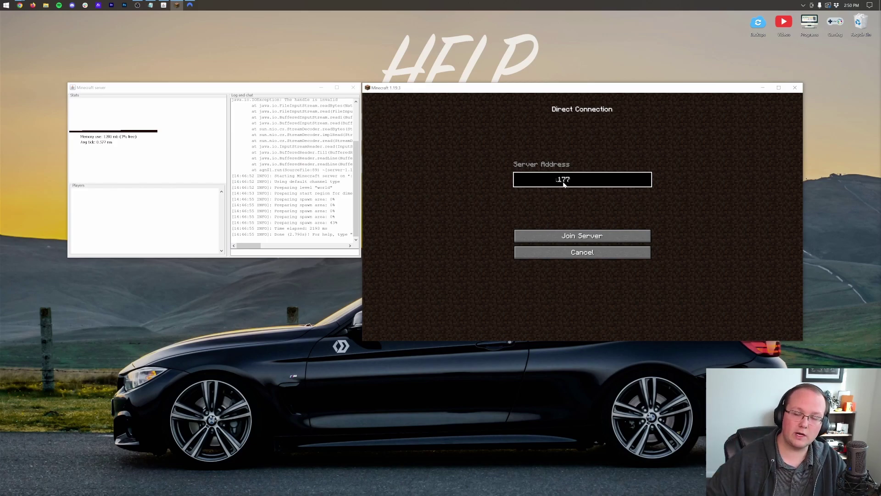
{"action": "left_click", "coordinate": [576, 238]}
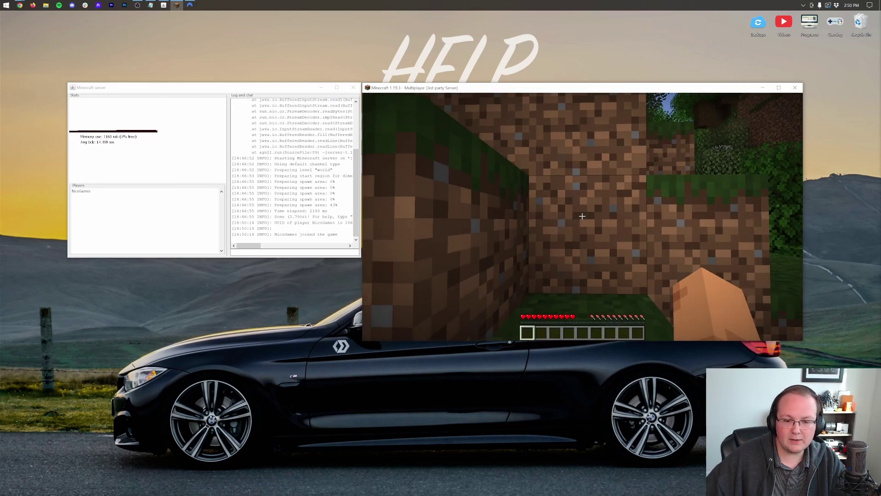
{"action": "key", "text": "t"}
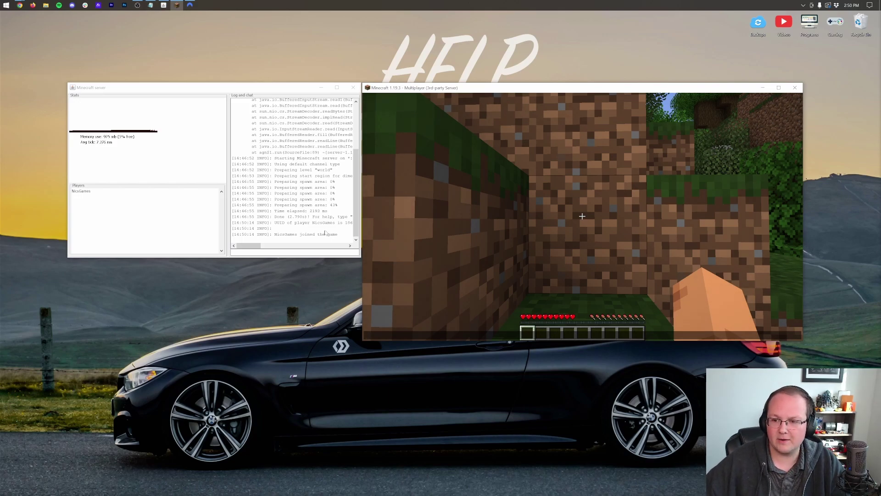
{"action": "key", "text": "Escape"}
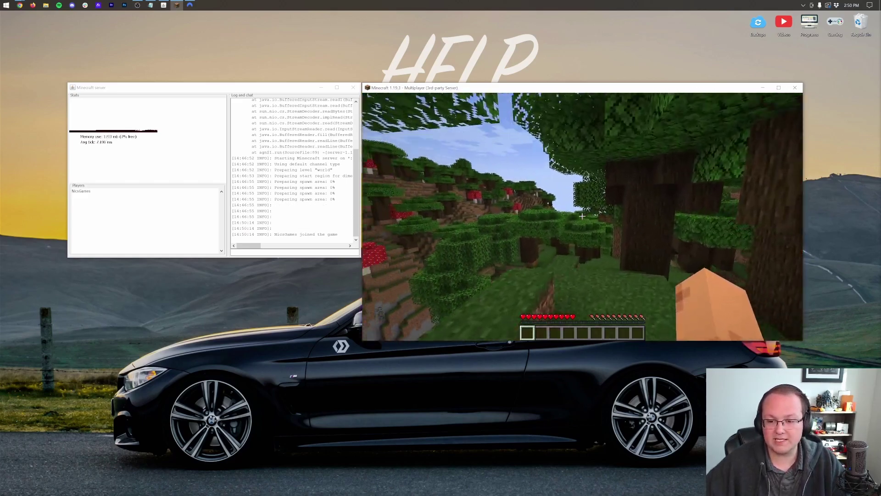
Disconnect from the server and rejoin it via Direct Connection to 'localhost'.
{"action": "key", "text": "Escape"}
{"action": "left_click", "coordinate": [573, 234]}
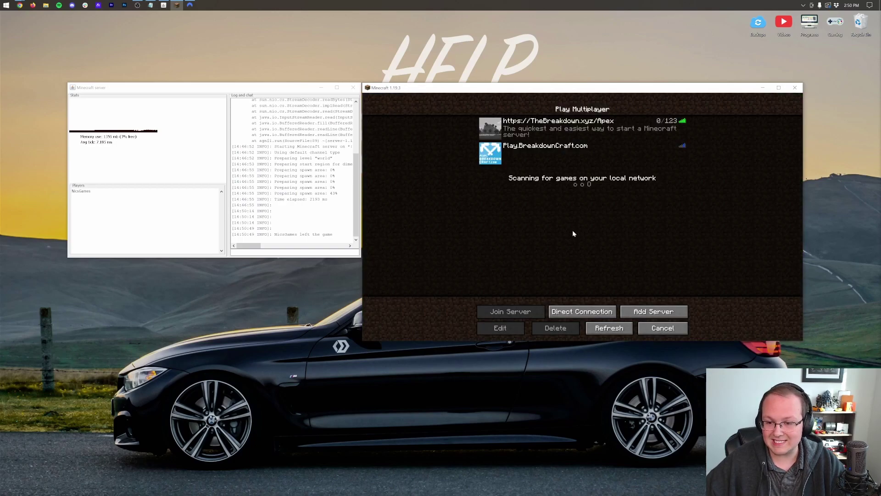
{"action": "left_click", "coordinate": [593, 314]}
{"action": "type", "text": "loca"}
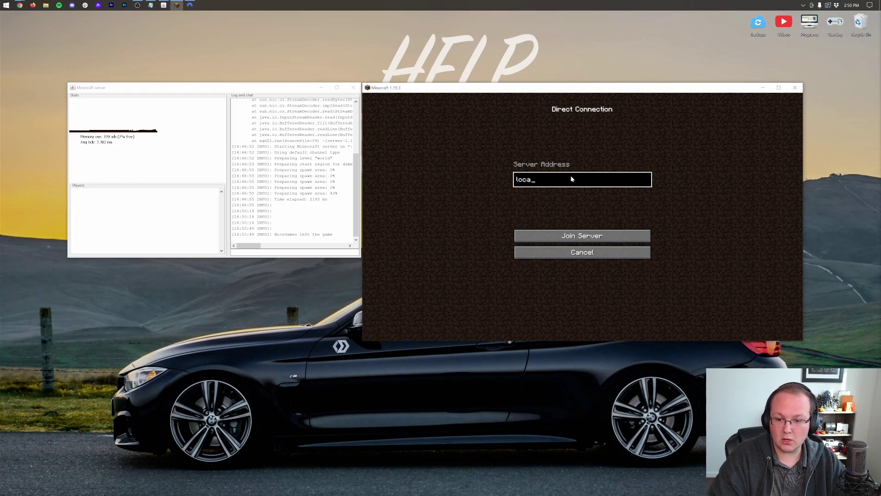
{"action": "type", "text": "lhost"}
{"action": "left_click", "coordinate": [585, 236]}
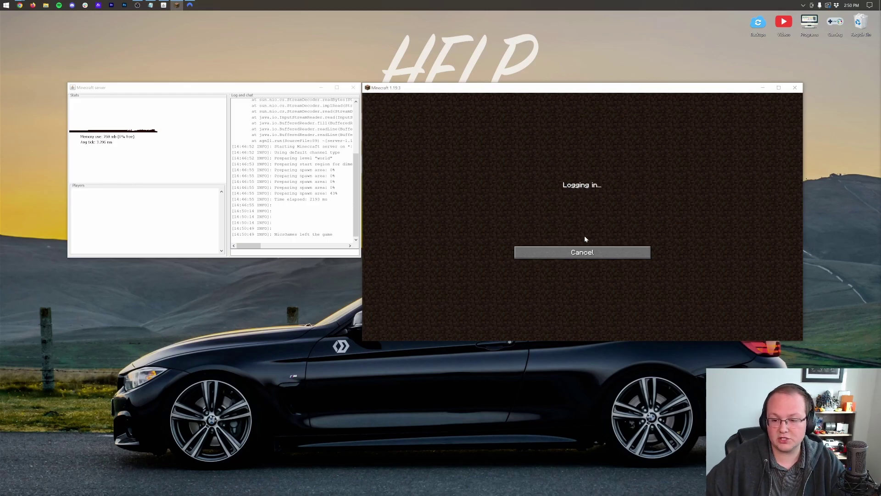
Open and close the chat, then walk through the forest toward the giant mushroom.
{"action": "key", "text": "t"}
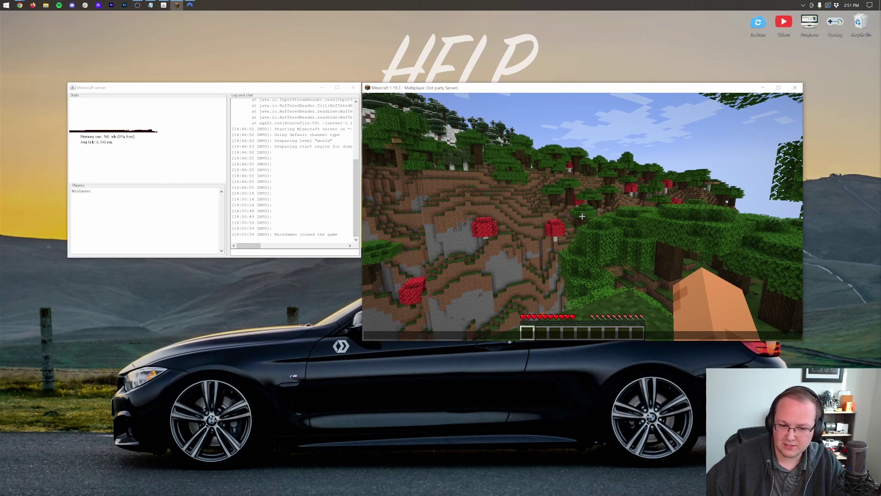
{"action": "key", "text": "Escape"}
{"action": "key", "text": "w"}
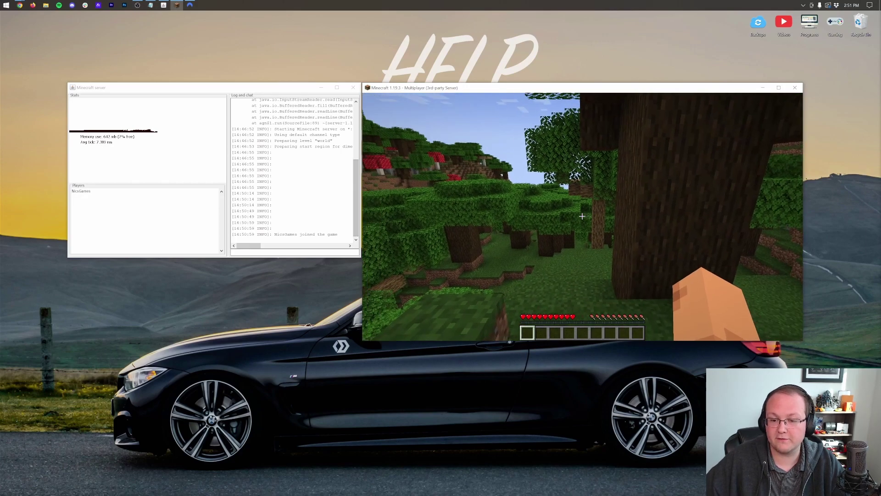
{"action": "key", "text": "w"}
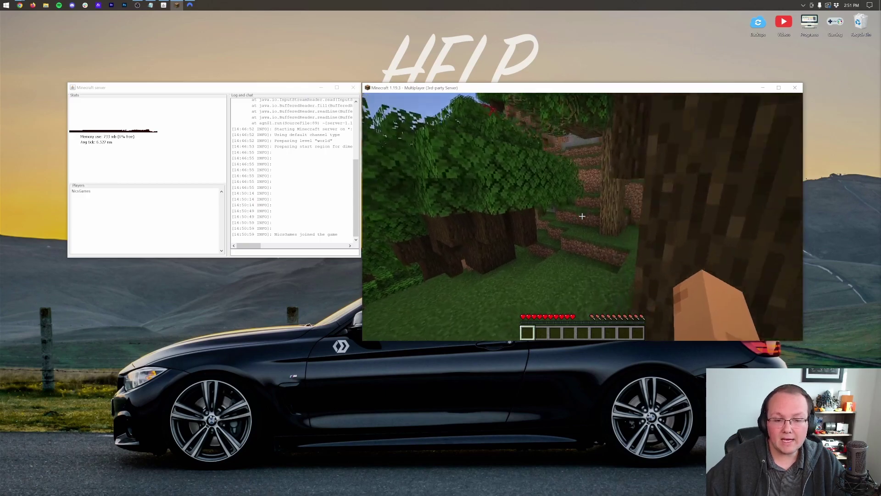
{"action": "key", "text": "w"}
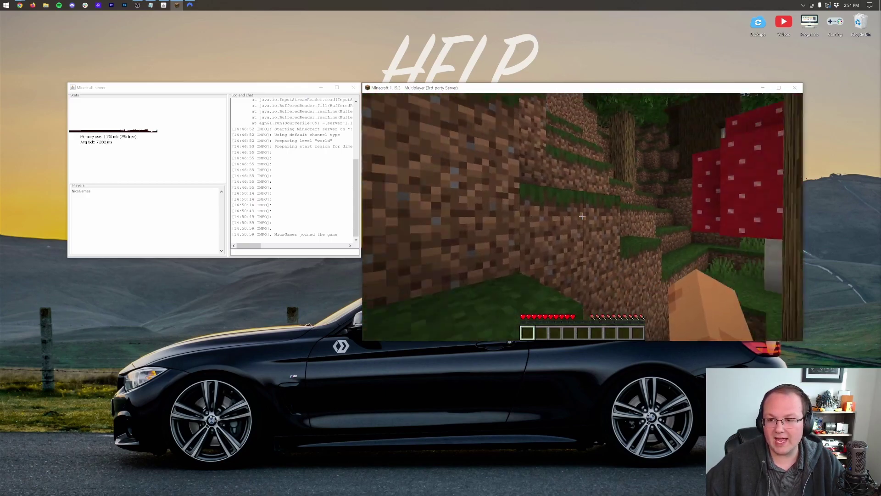
{"action": "key", "text": "w"}
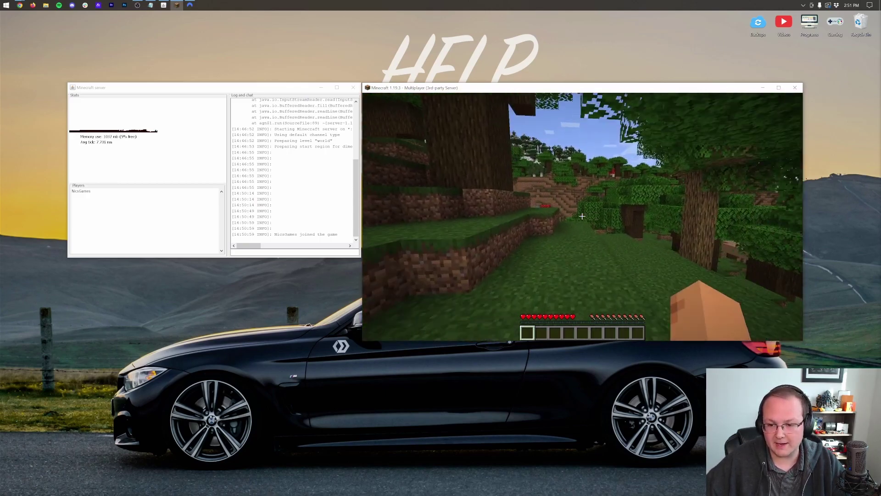
{"action": "key", "text": "w"}
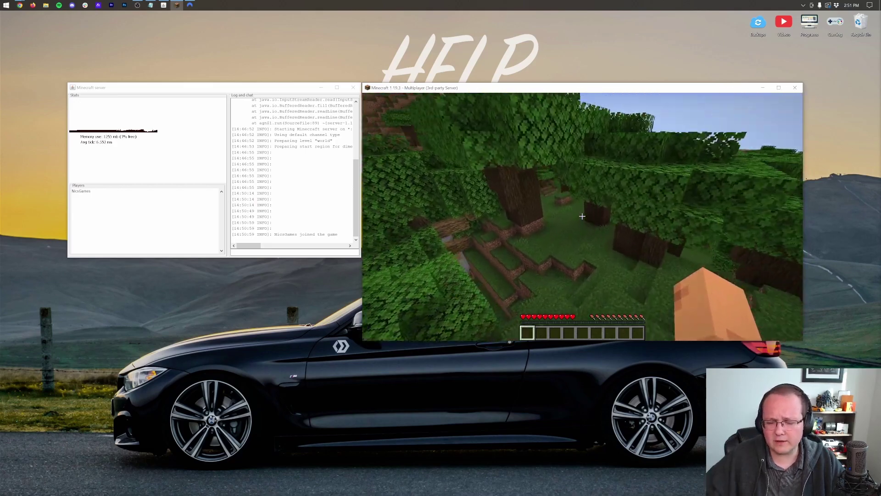
{"action": "key", "text": "w"}
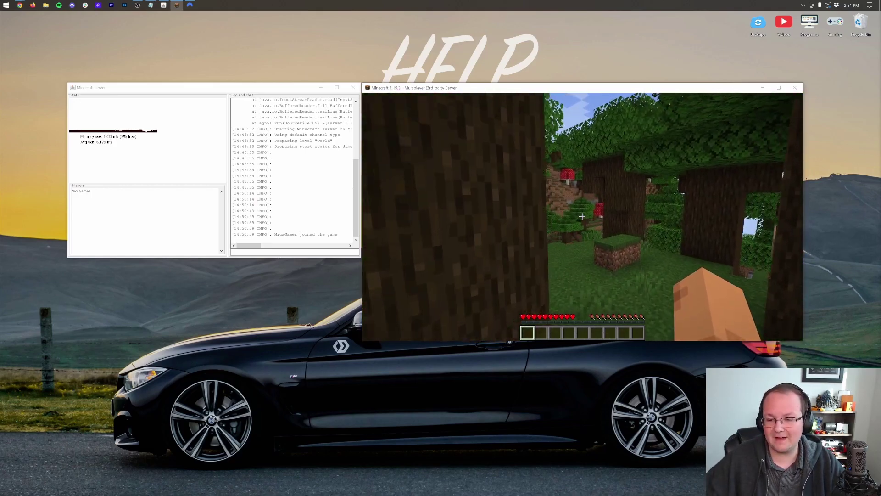
{"action": "key", "text": "w"}
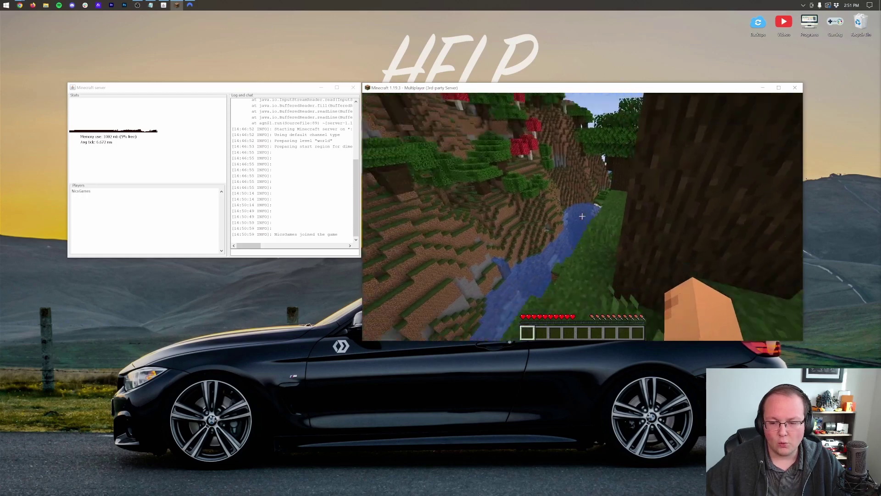
{"action": "key", "text": "w"}
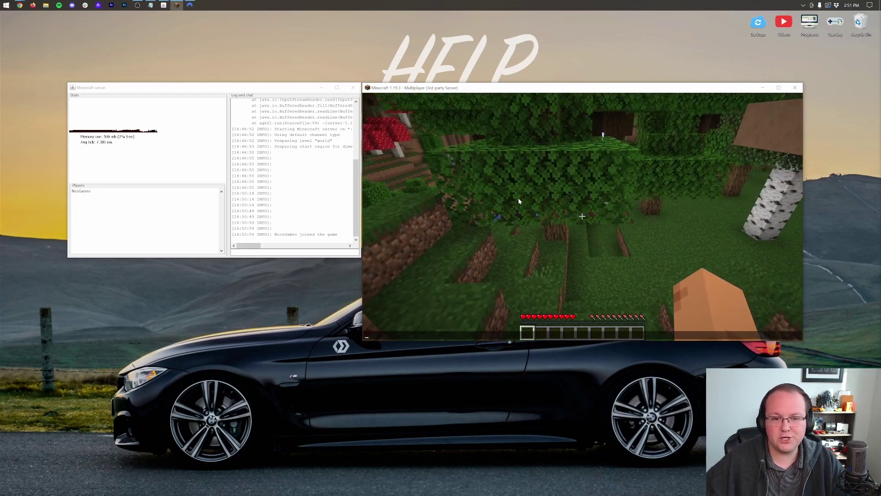
Look over the Java firewall video, then switch to the How To Fix a Broken Minecraft Server tab.
{"action": "mouse_move", "coordinate": [25, 4]}
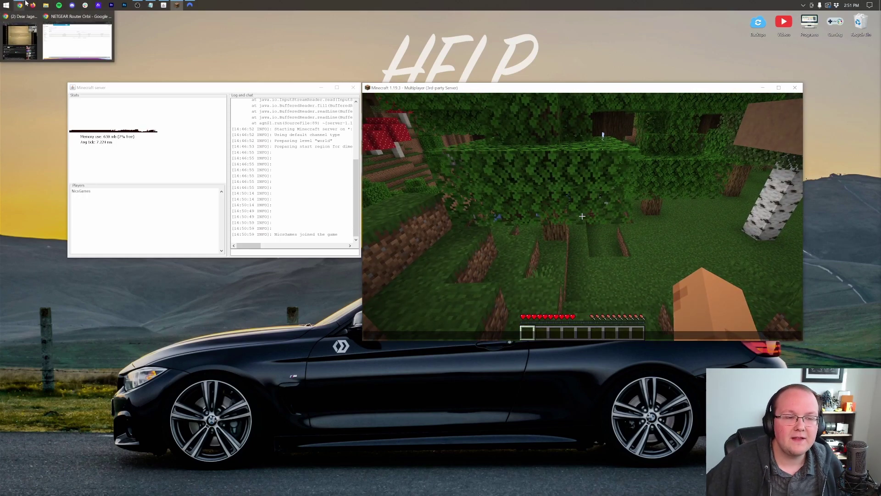
{"action": "left_click", "coordinate": [77, 41]}
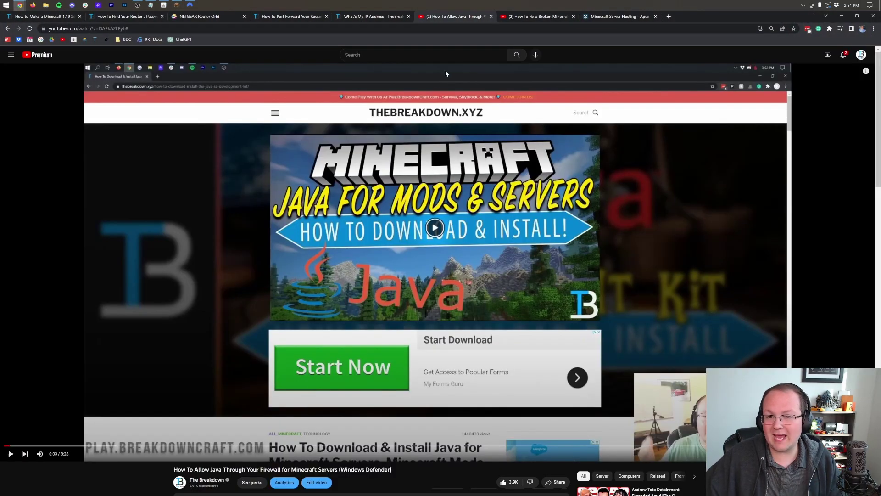
{"action": "left_click", "coordinate": [459, 18]}
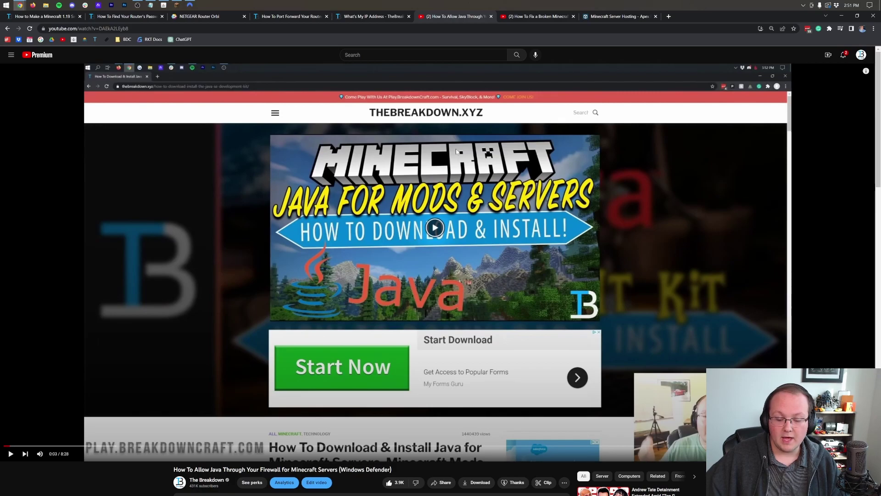
{"action": "scroll", "coordinate": [454, 157], "scroll_direction": "down", "scroll_amount": 1}
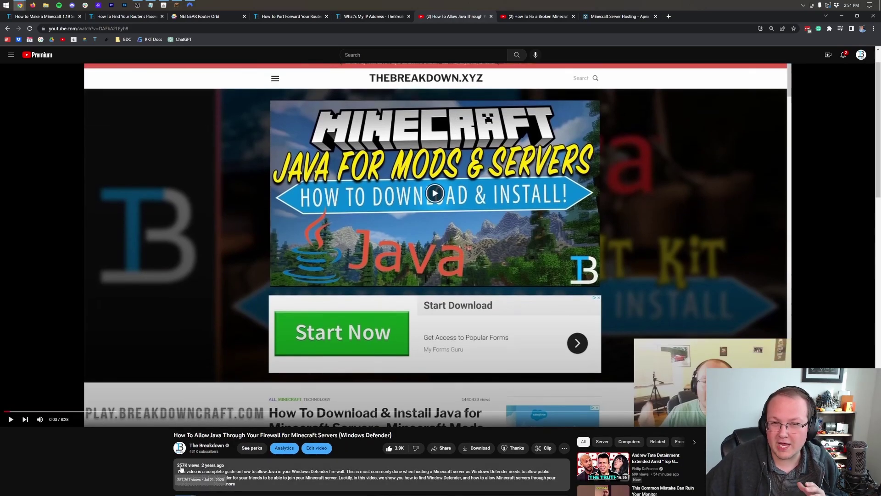
{"action": "scroll", "coordinate": [135, 458], "scroll_direction": "up", "scroll_amount": 1}
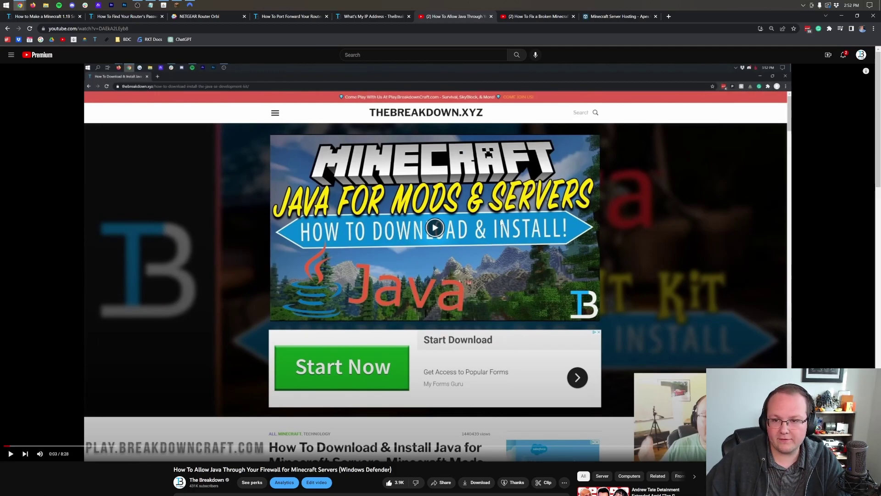
{"action": "left_click", "coordinate": [517, 16]}
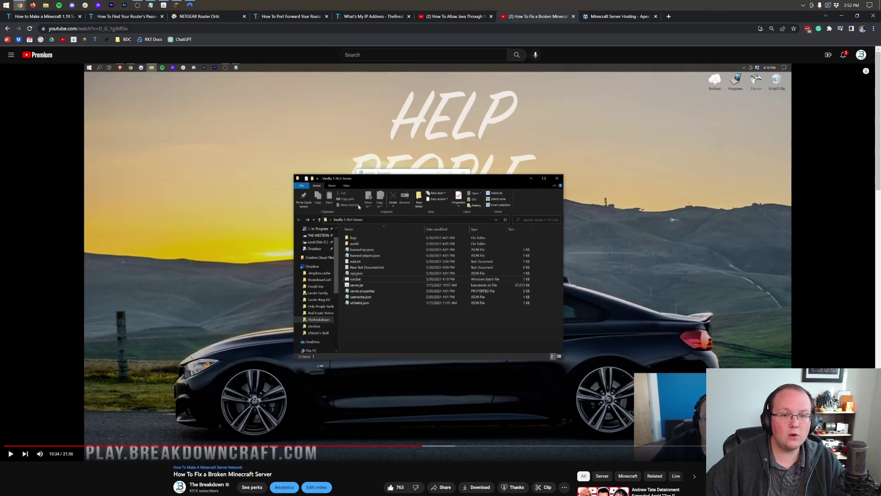
Switch to TheBreakdown.xyz's How To Port Forward Your Router guide.
{"action": "left_click", "coordinate": [291, 16]}
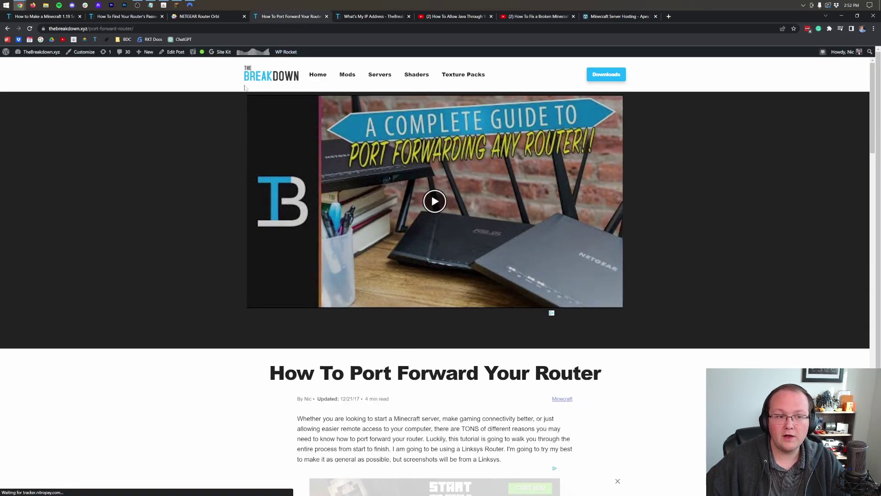